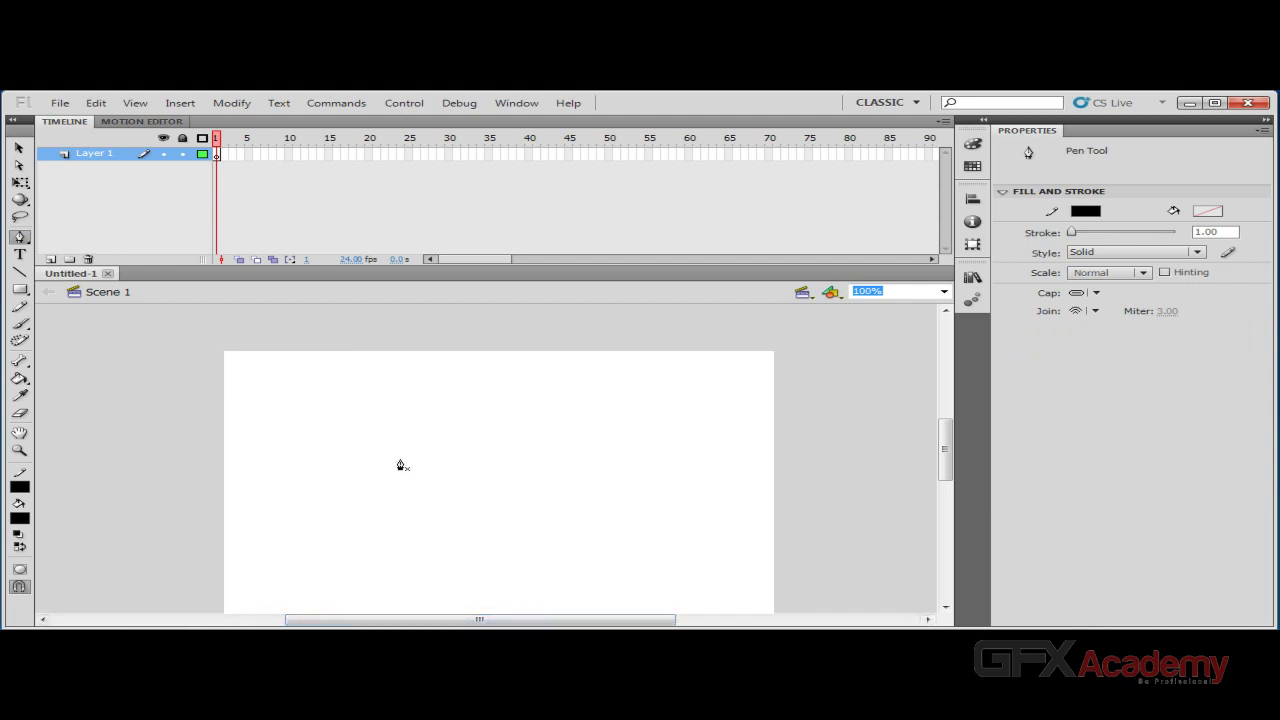
Step: Try drawing a short straight black line with the Pen tool at 200% zoom, and undo it
left_click(308, 460)
key("ctrl+=")
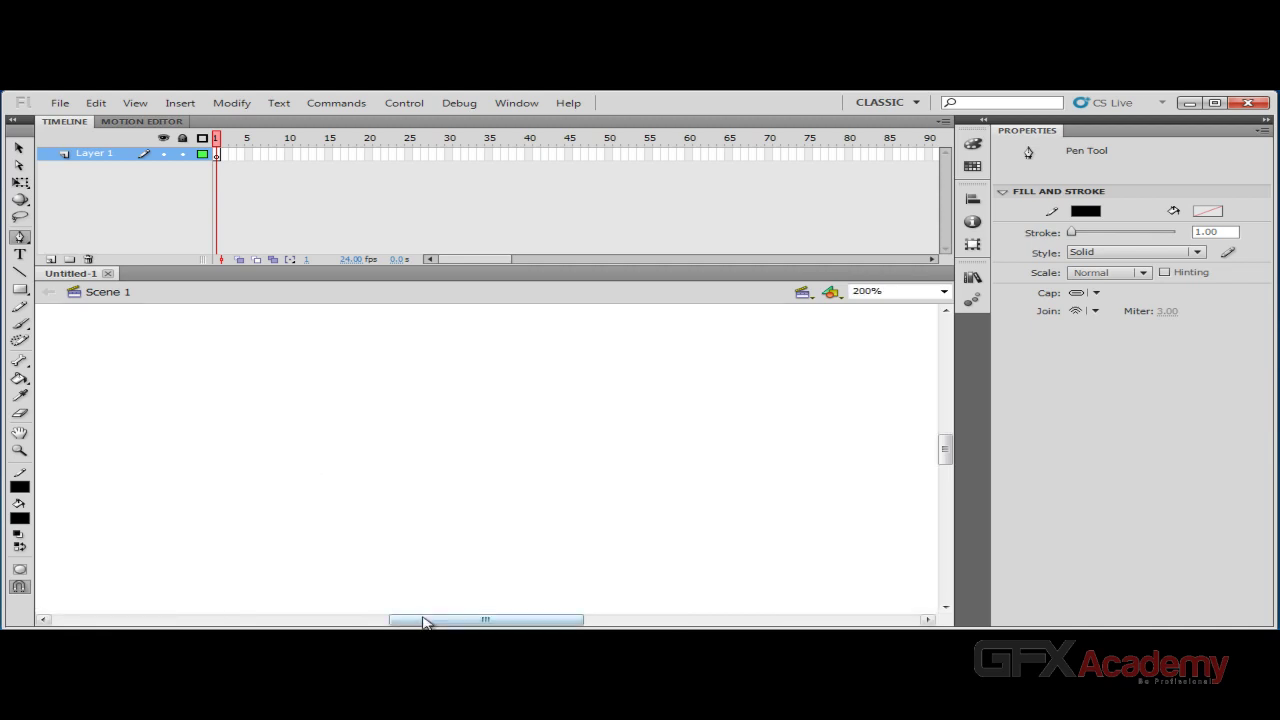
left_click_drag(423, 620, 381, 624)
scroll(468, 489, "down", 3)
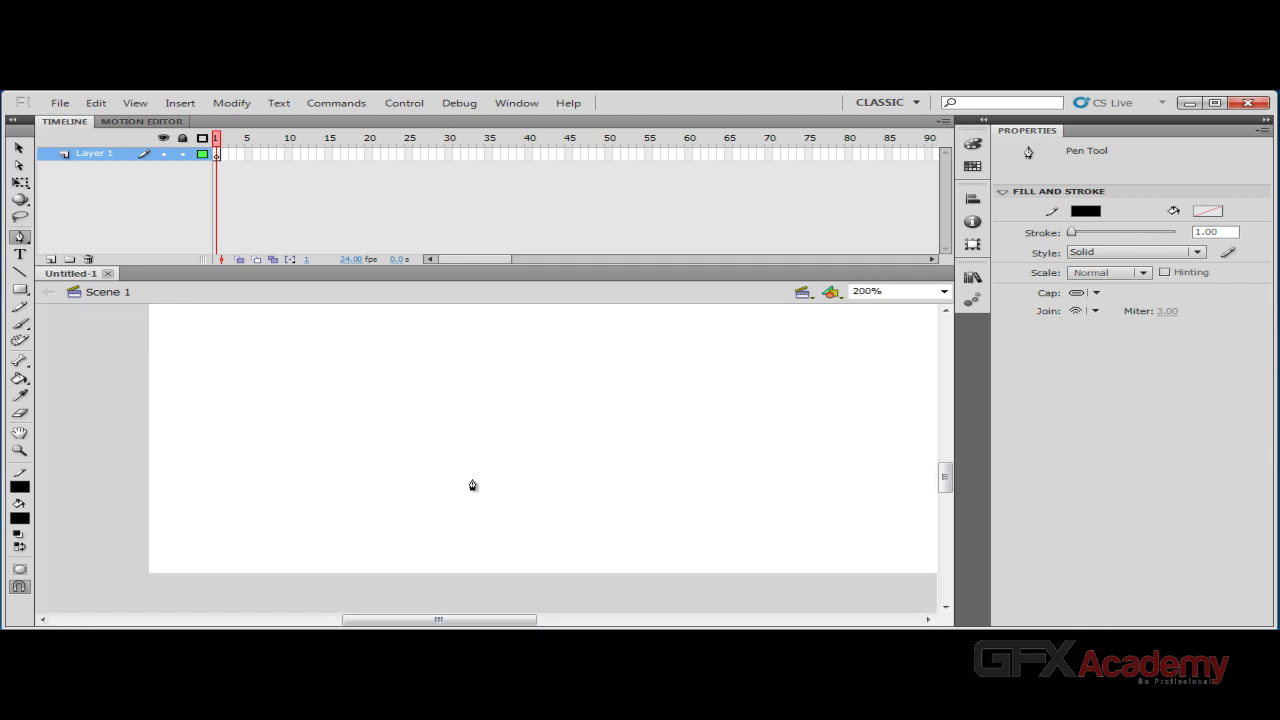
scroll(468, 489, "up", 2)
left_click(339, 411)
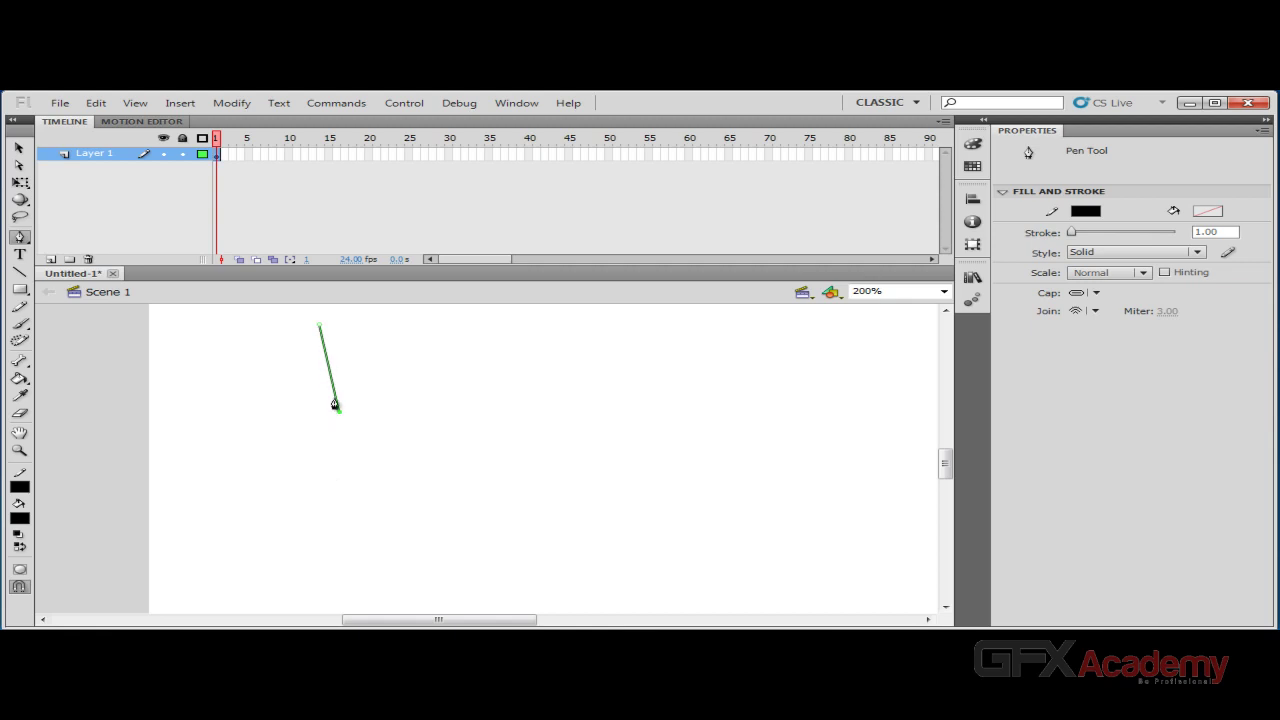
double_click(335, 406)
key("ctrl+z")
Step: Set the stage colour to black and the Pen tool's stroke colour to white
left_click(18, 148)
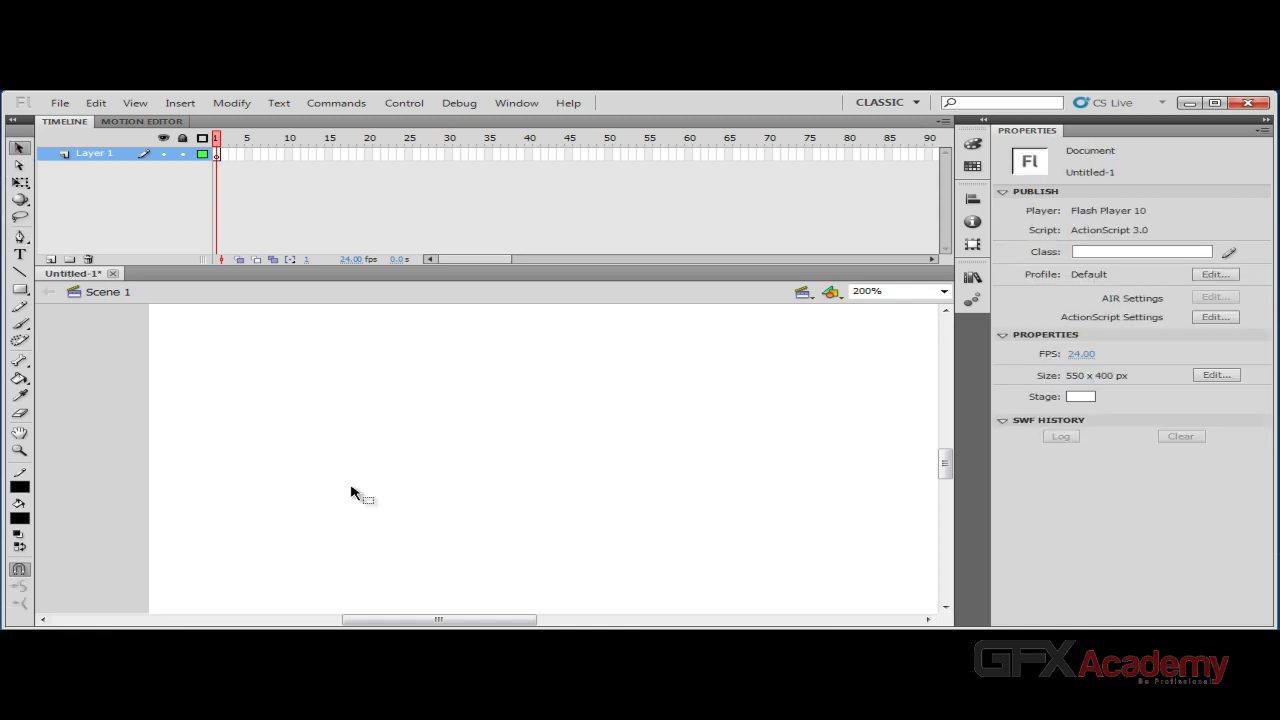
left_click(1084, 398)
left_click(1100, 438)
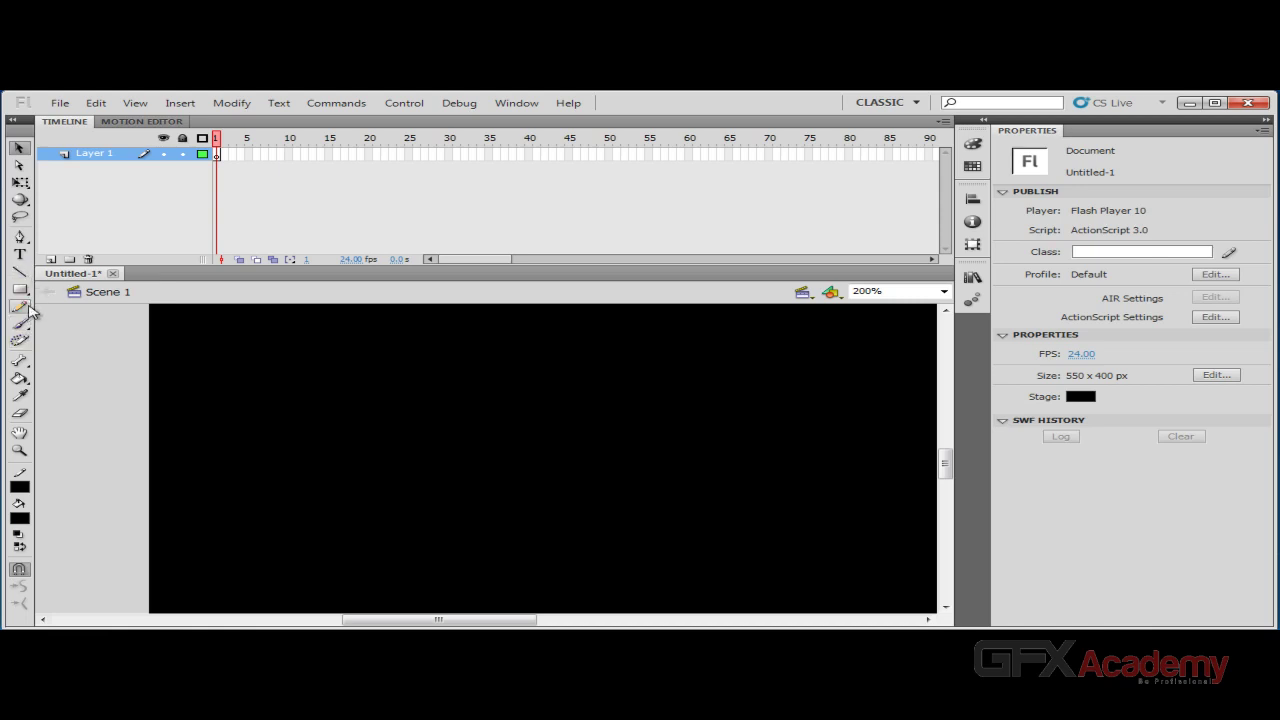
left_click(20, 238)
left_click(25, 488)
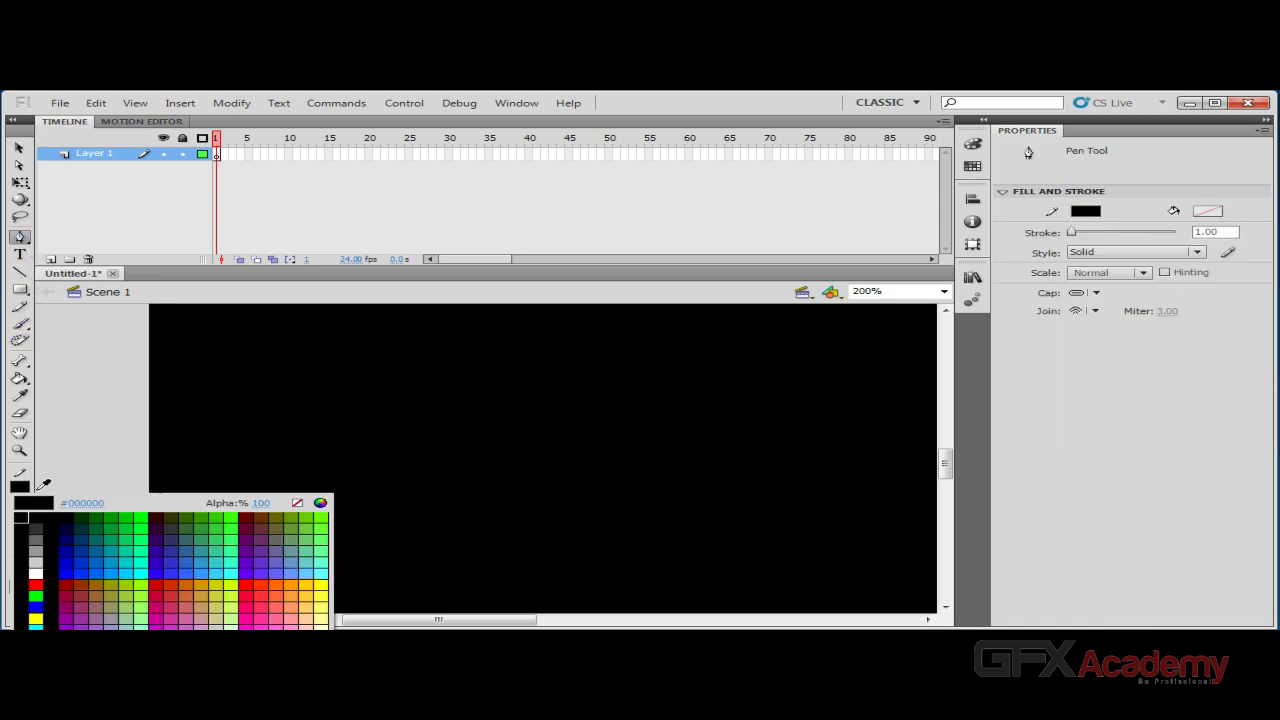
left_click(36, 574)
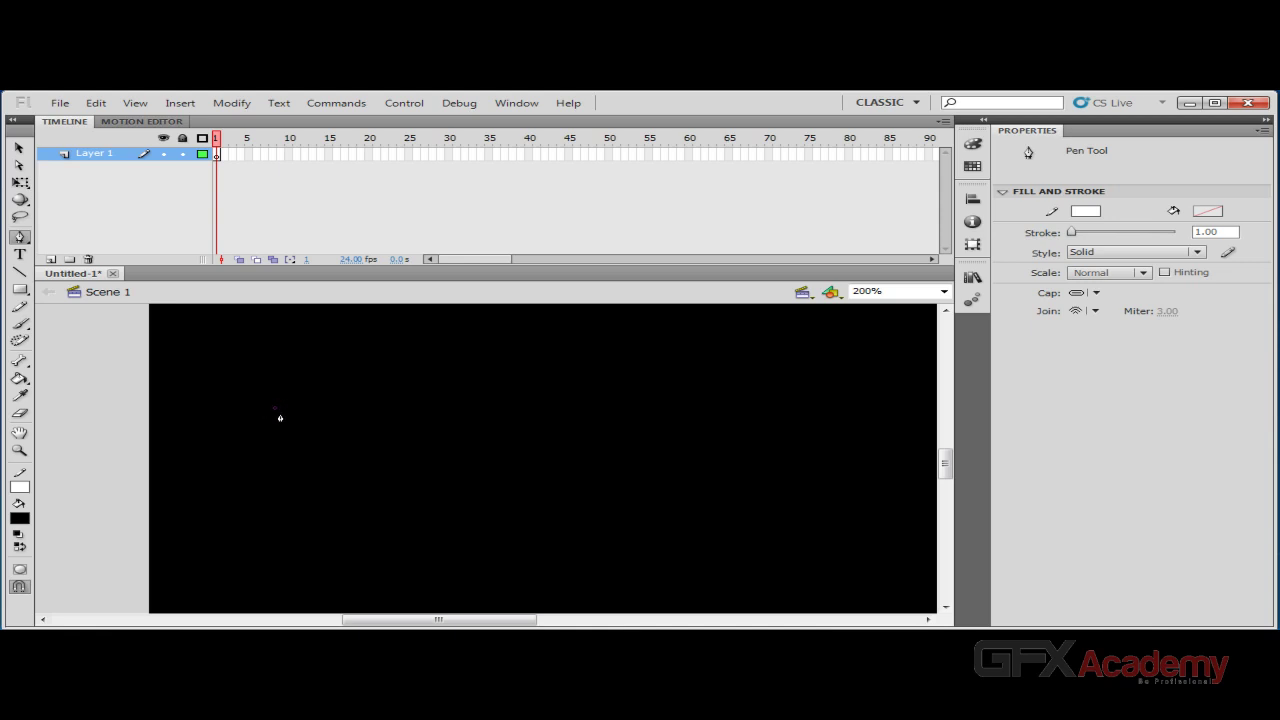
Step: Draw a closed U-shaped outline from straight Pen segments on the left half of the stage, ending at its starting point
left_click(268, 480)
left_click(318, 530)
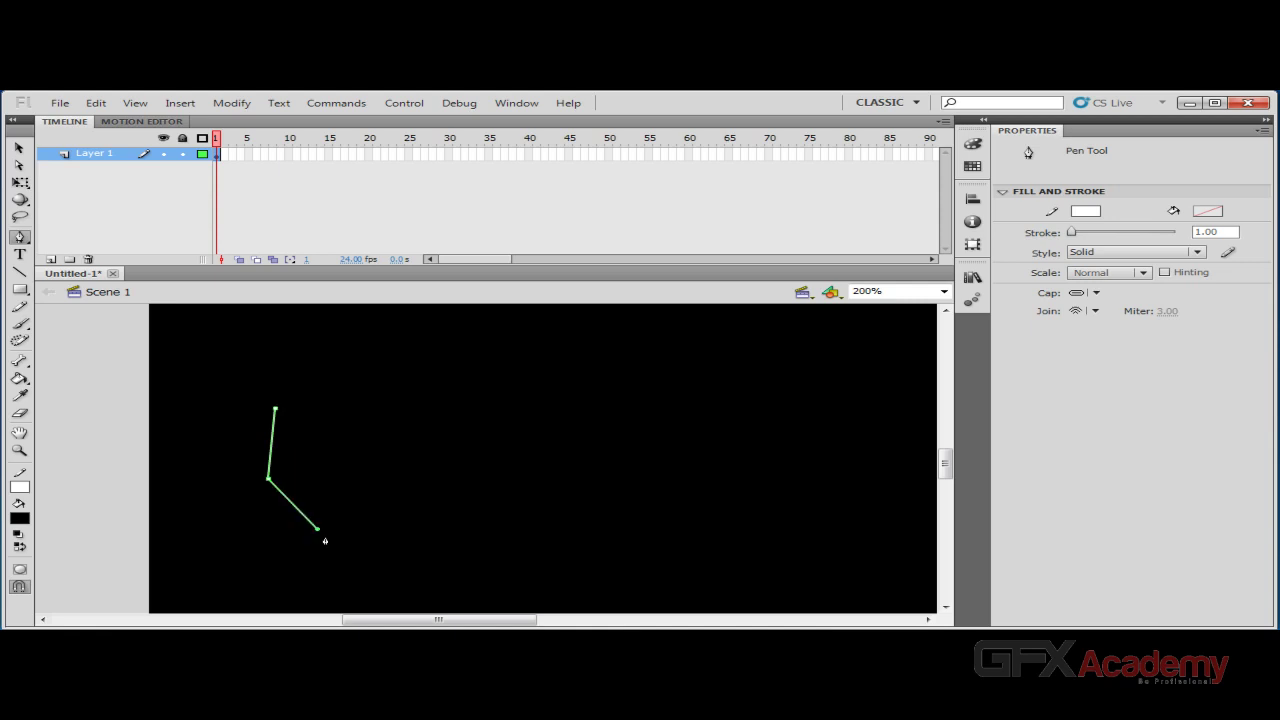
left_click(397, 537)
left_click(451, 483)
left_click(458, 410)
left_click(491, 408)
left_click(481, 496)
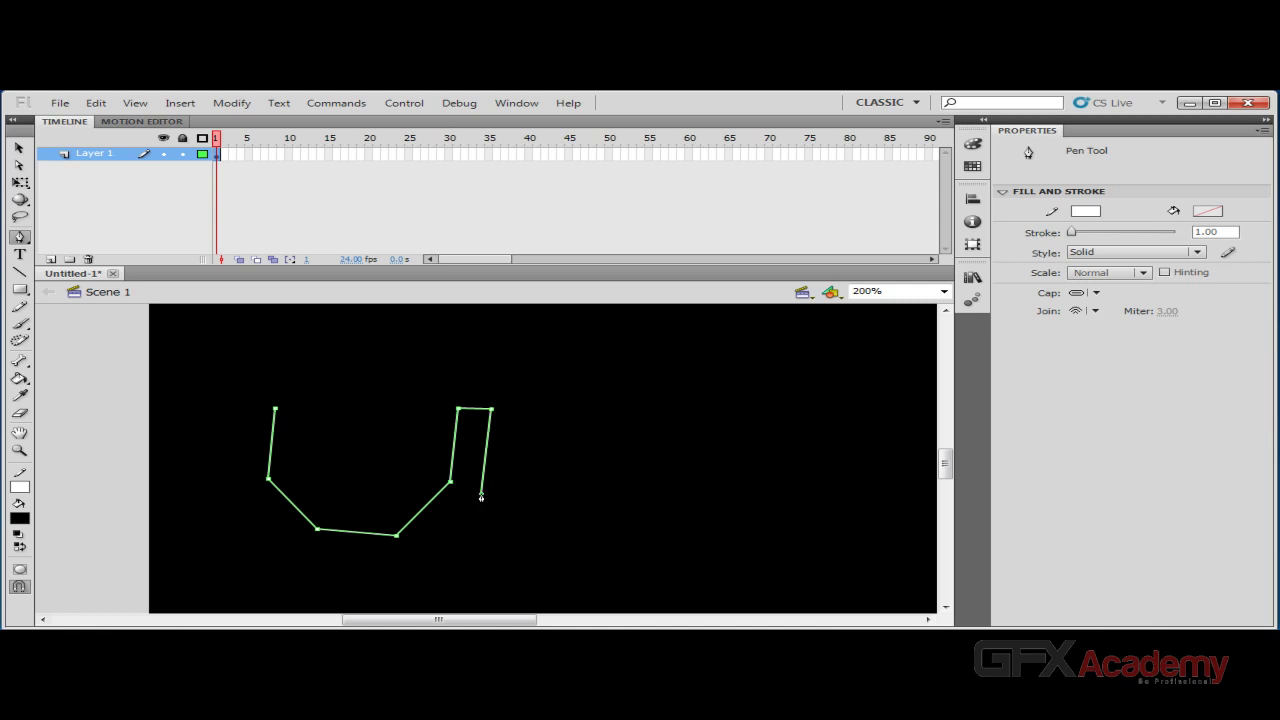
left_click(424, 551)
left_click(308, 555)
left_click(241, 494)
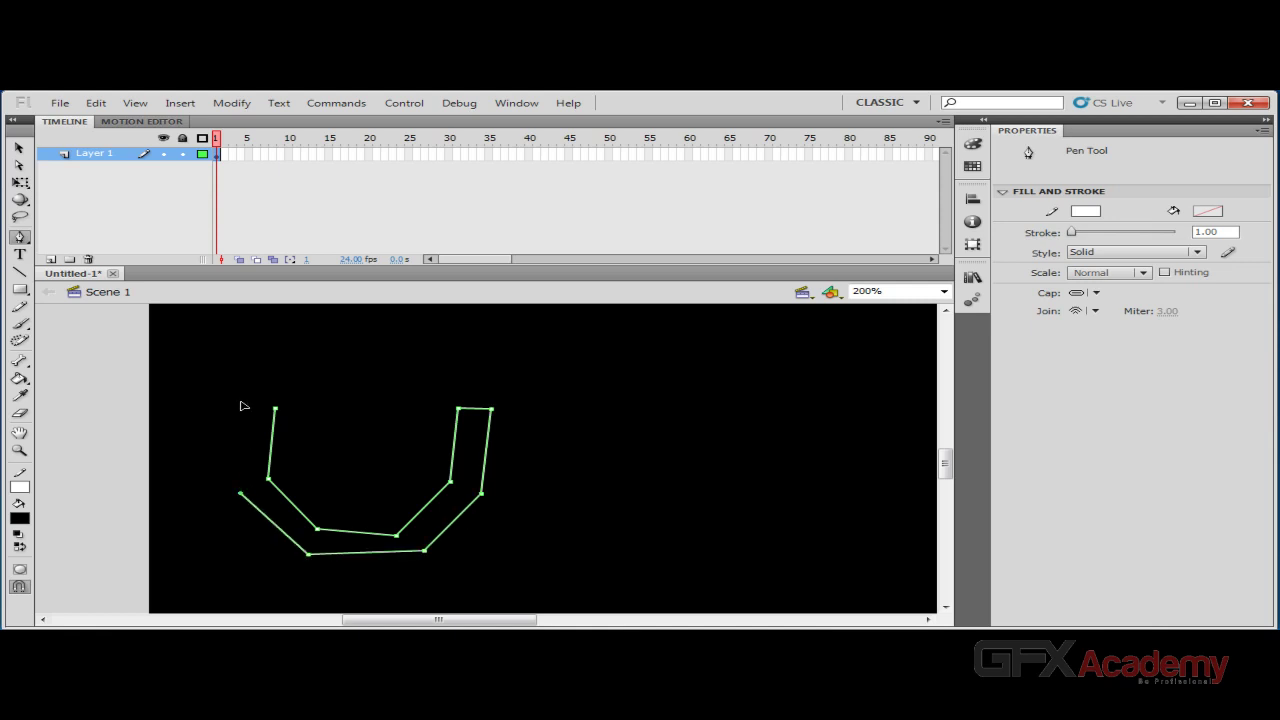
left_click(240, 402)
left_click(276, 409)
Step: Try bending the straight inner right edge of the U-shaped outline inward into a curve, and undo it
left_click(18, 147)
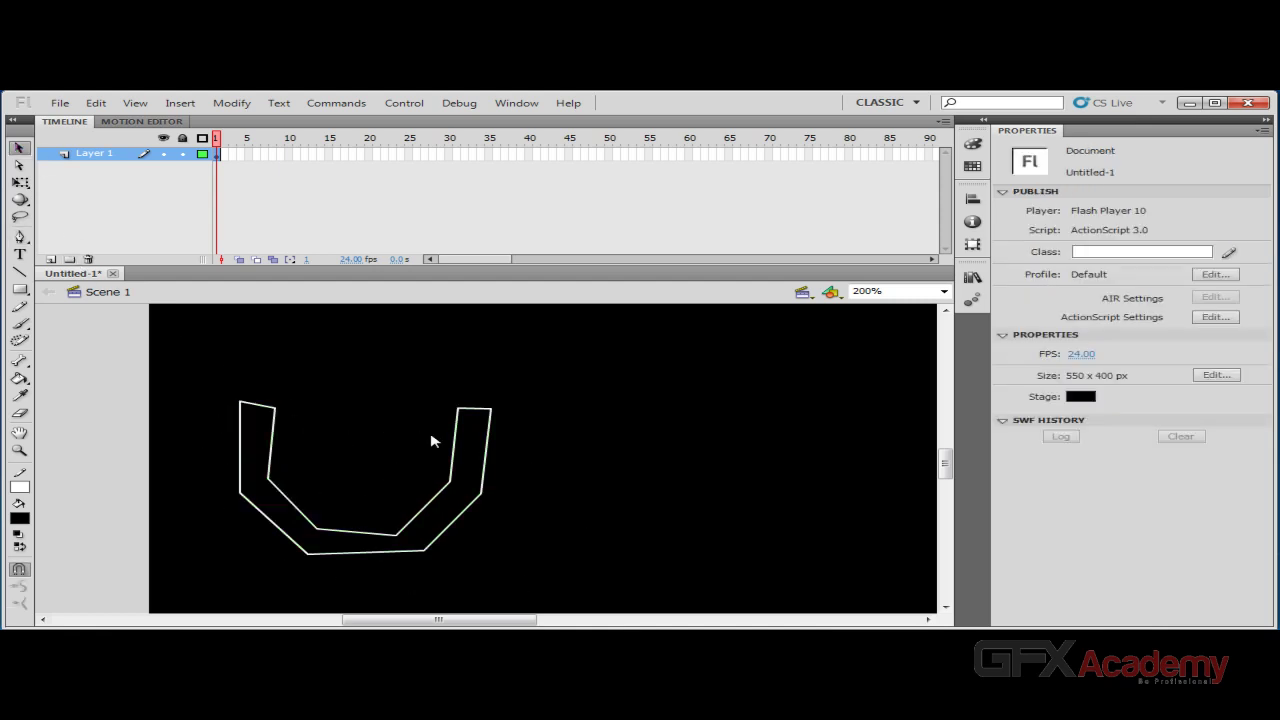
left_click_drag(455, 449, 418, 450)
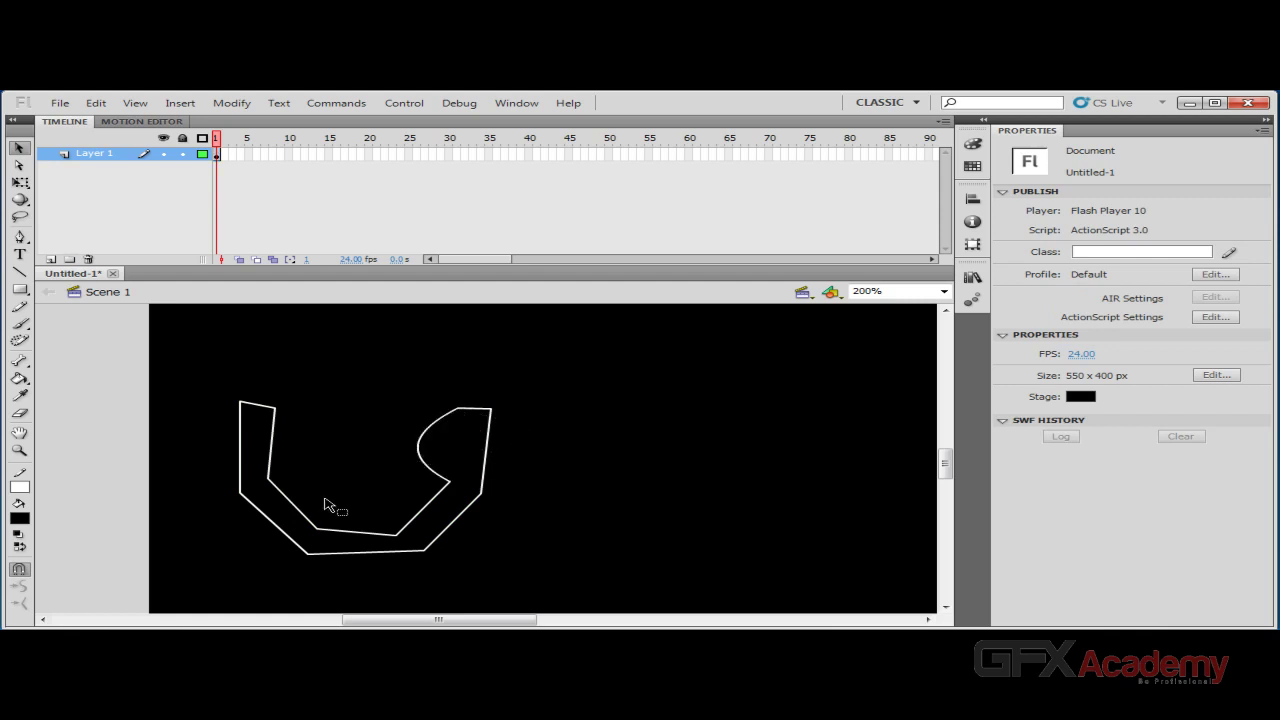
key("ctrl+z")
Step: Select the entire U-shaped outline and delete it from the stage
left_click_drag(591, 371, 175, 605)
left_click(400, 537)
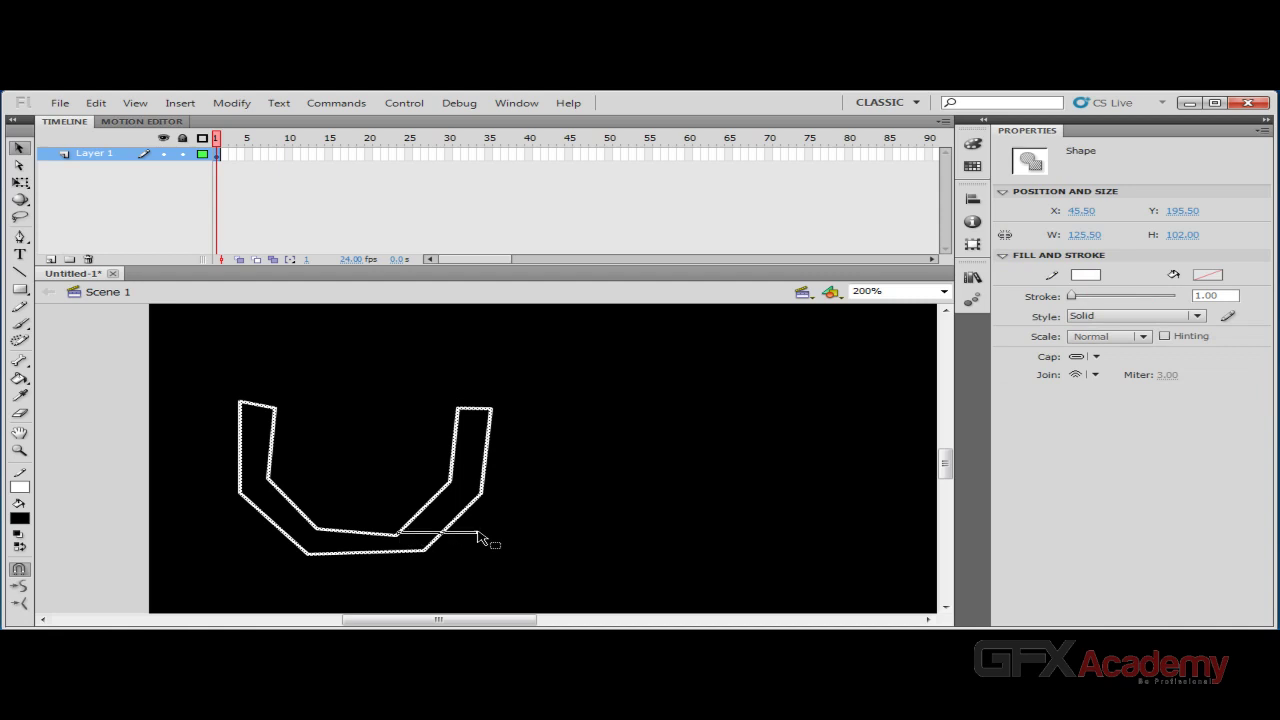
key("ctrl+a")
key("Delete")
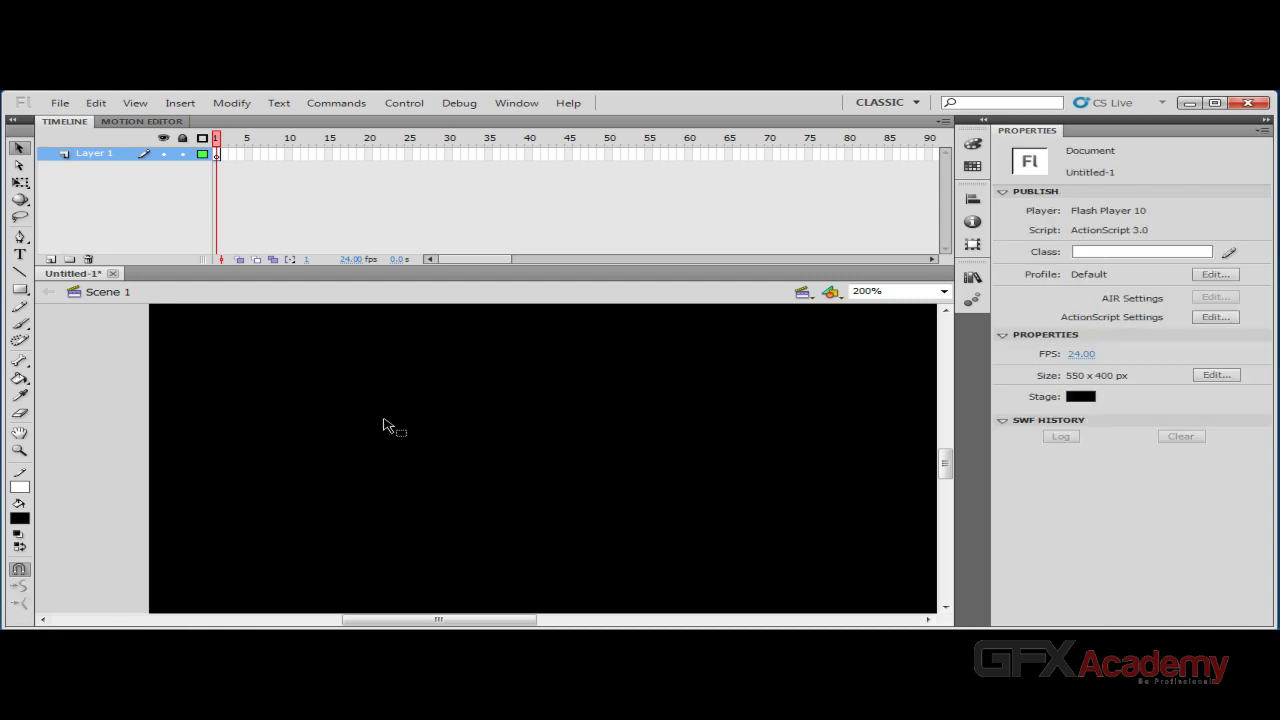
Step: Draw a large closed freeform outline with curved Pen segments across the stage, with a deep wavy indentation along its underside
left_click(19, 237)
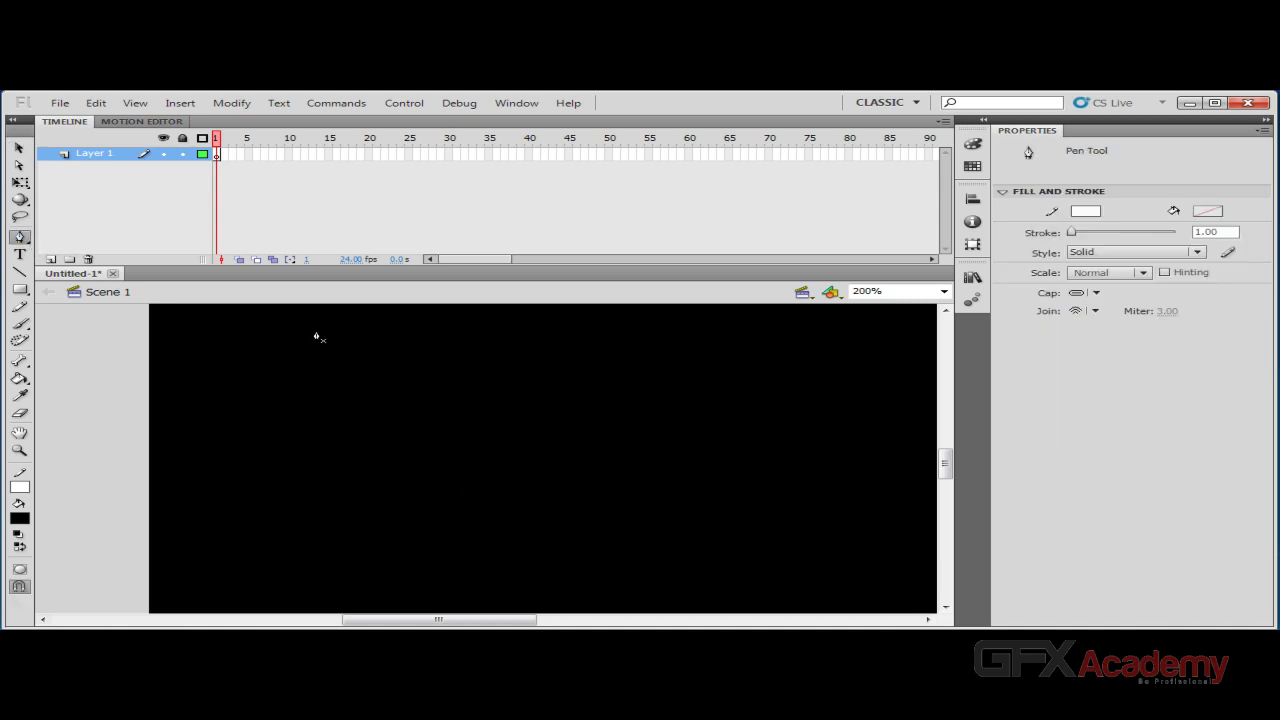
left_click(312, 521)
left_click_drag(312, 521, 385, 570)
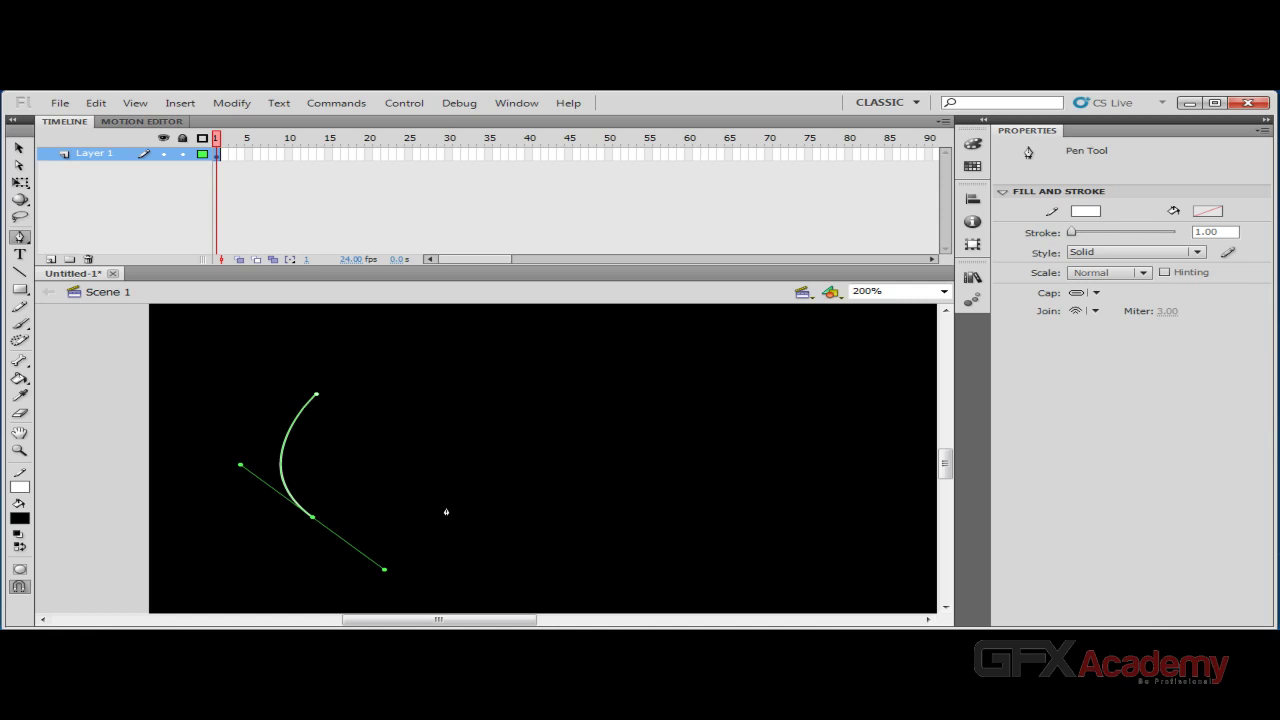
left_click_drag(488, 501, 489, 498)
left_click_drag(489, 498, 512, 470)
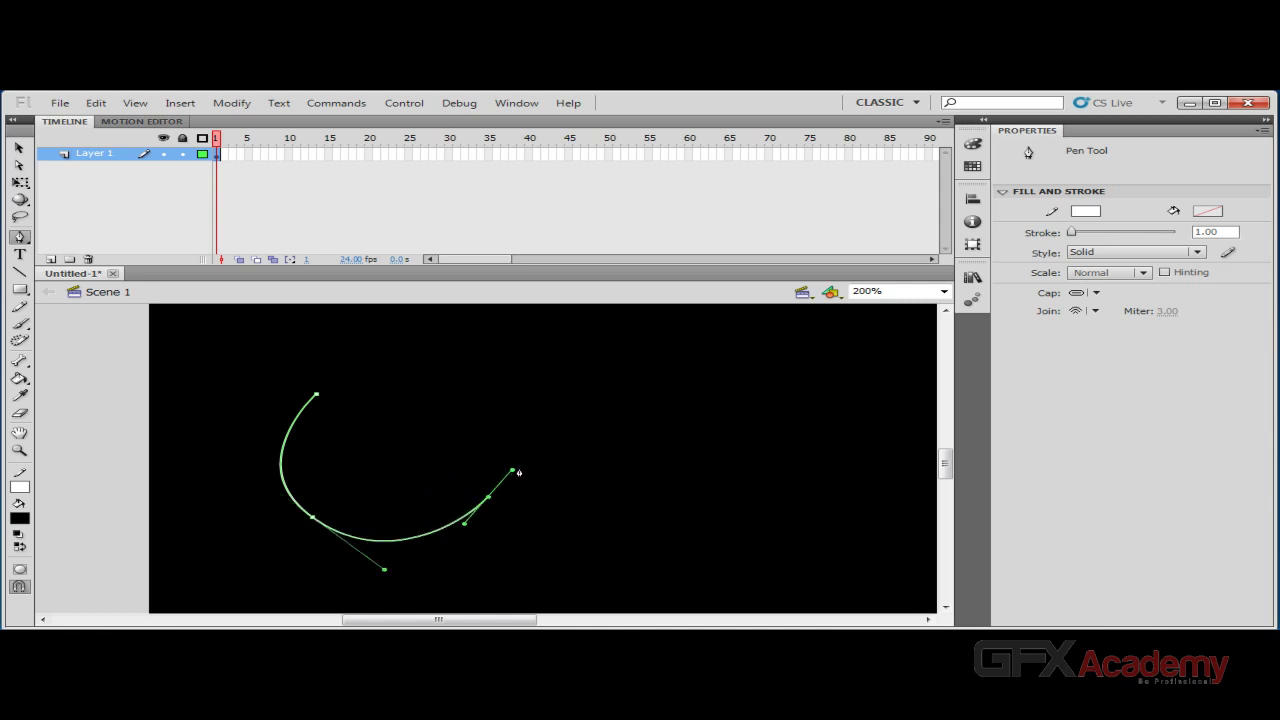
left_click(548, 407)
left_click_drag(687, 444, 726, 644)
left_click_drag(860, 459, 844, 399)
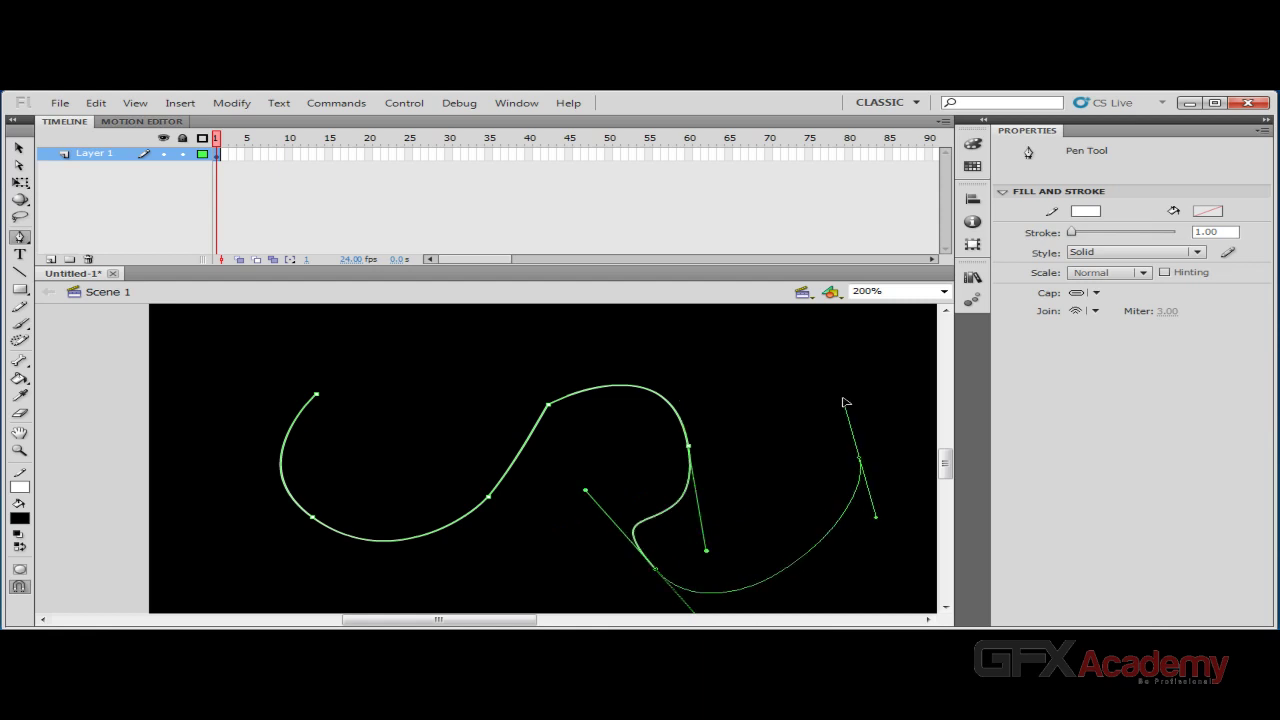
left_click_drag(680, 321, 644, 324)
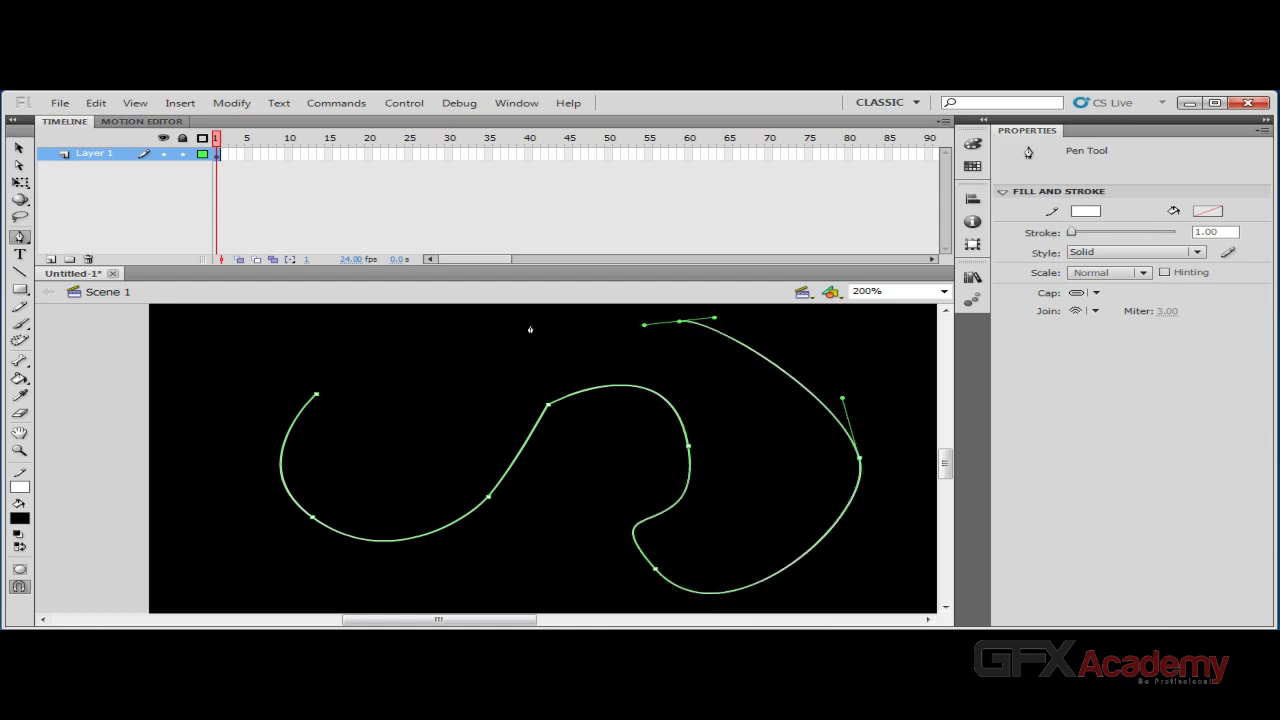
left_click_drag(432, 326, 410, 332)
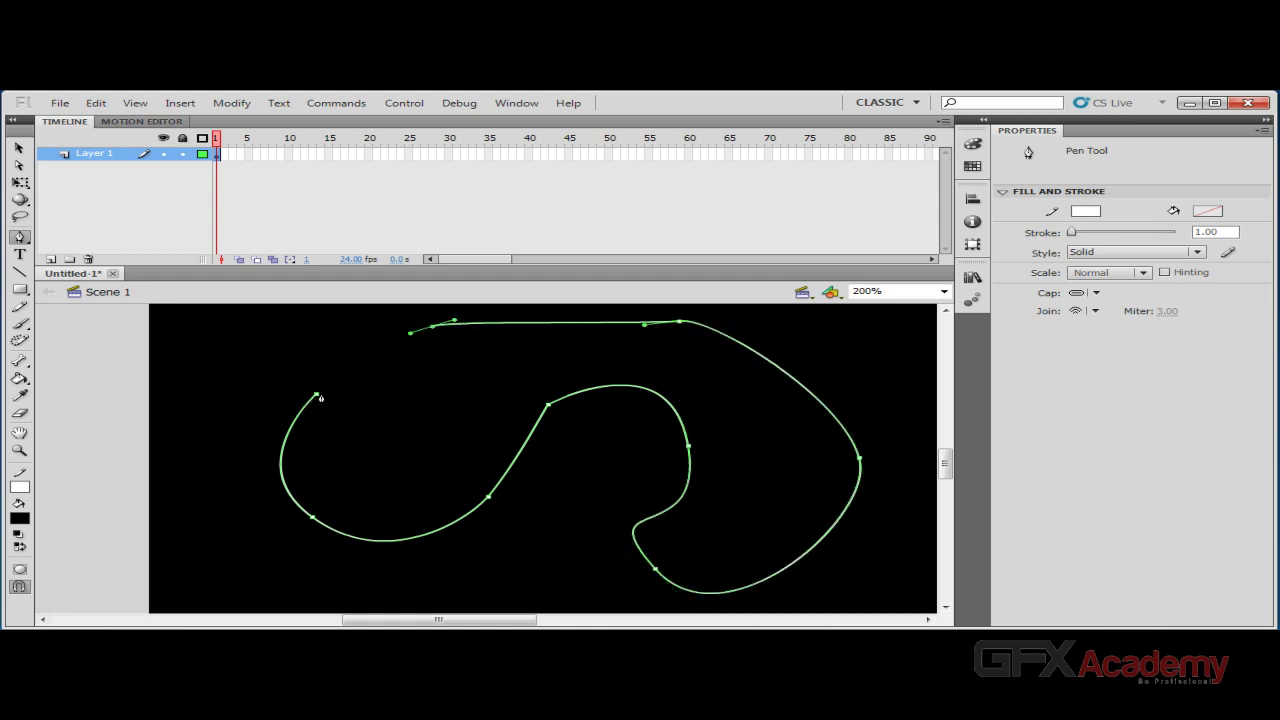
left_click(317, 397)
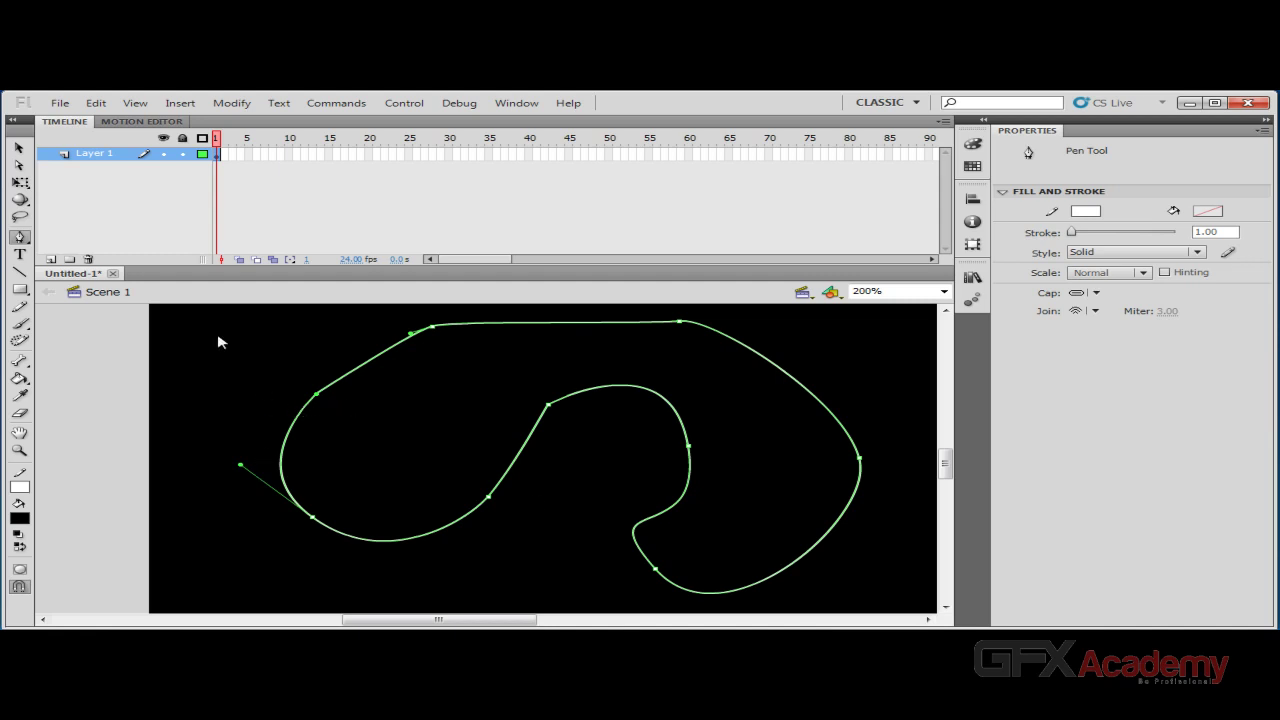
Step: Pull the lower-left anchor's curve handle slightly outward with the Subselection tool, and reselect the path
left_click(18, 166)
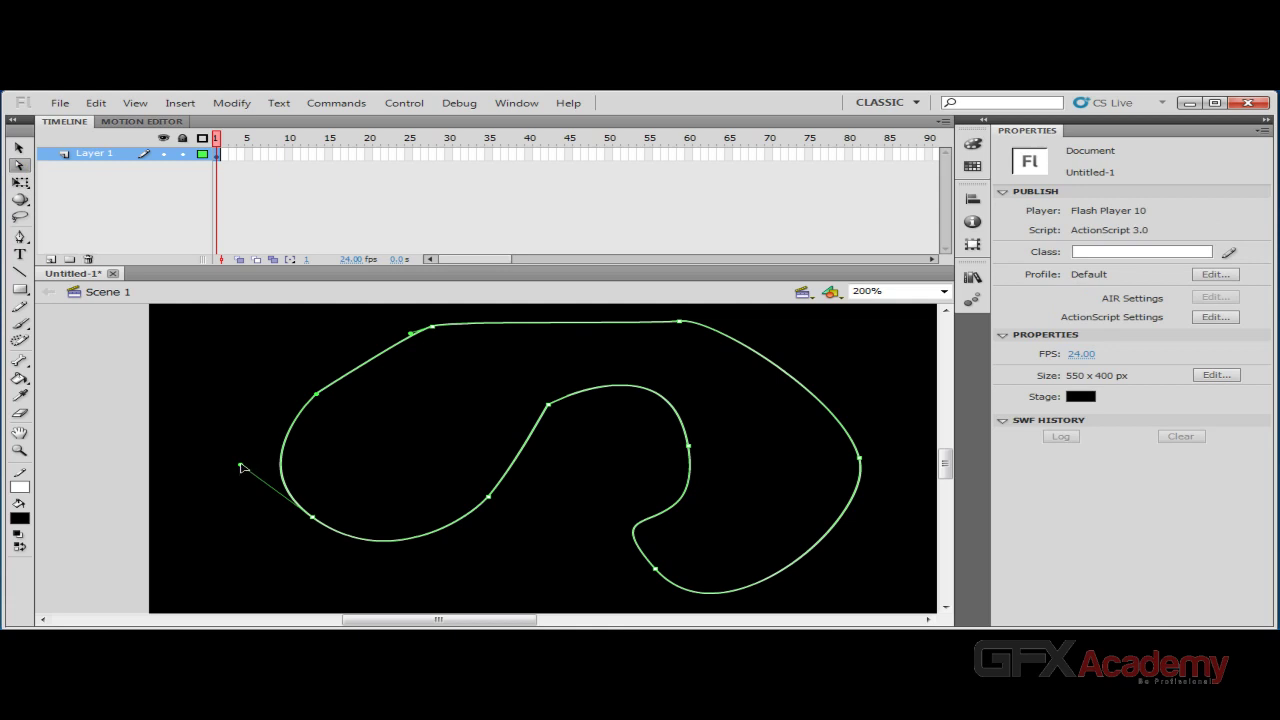
mouse_move(241, 467)
left_mouse_down()
mouse_move(263, 447)
mouse_move(224, 464)
mouse_move(311, 428)
mouse_move(236, 465)
left_mouse_up()
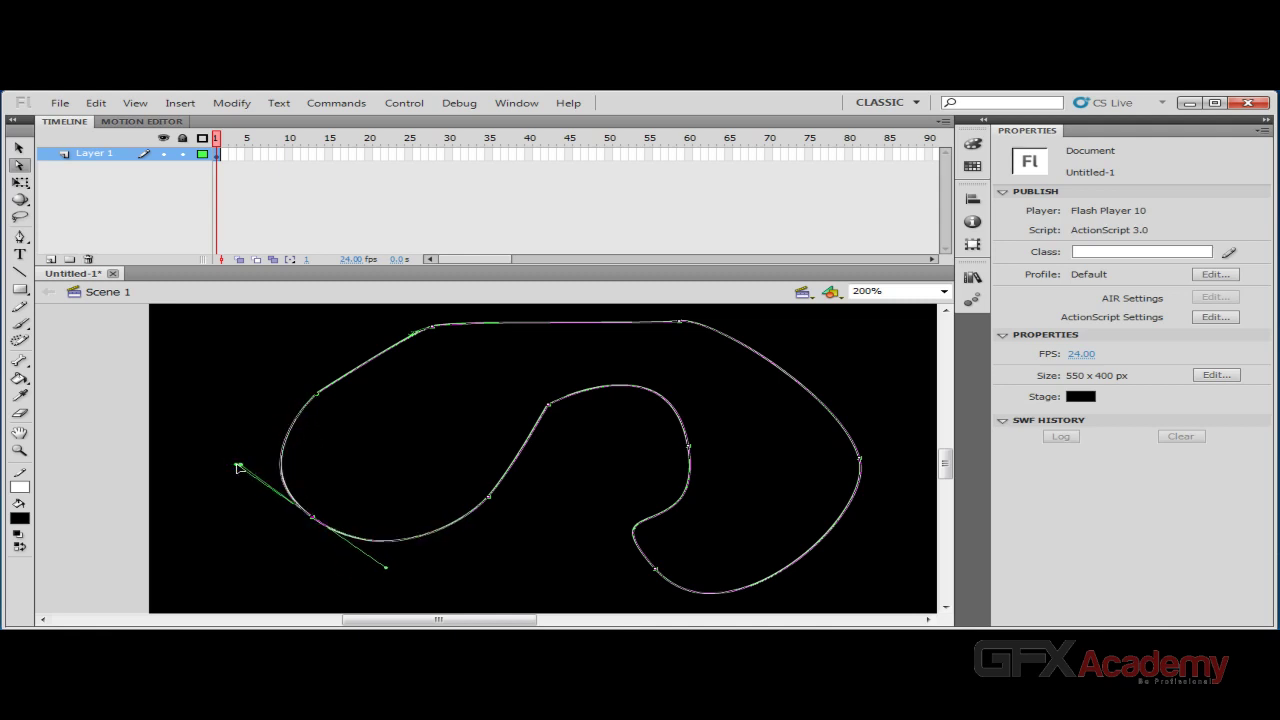
left_click(384, 576)
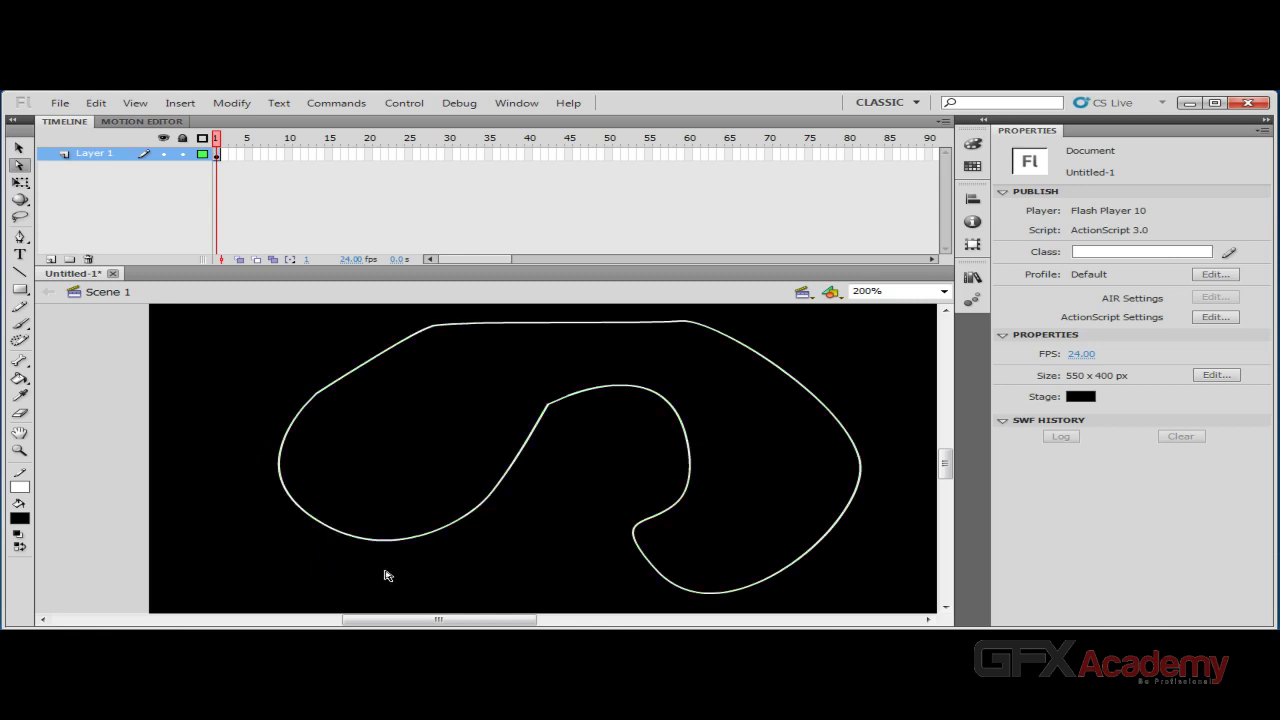
left_click(351, 537)
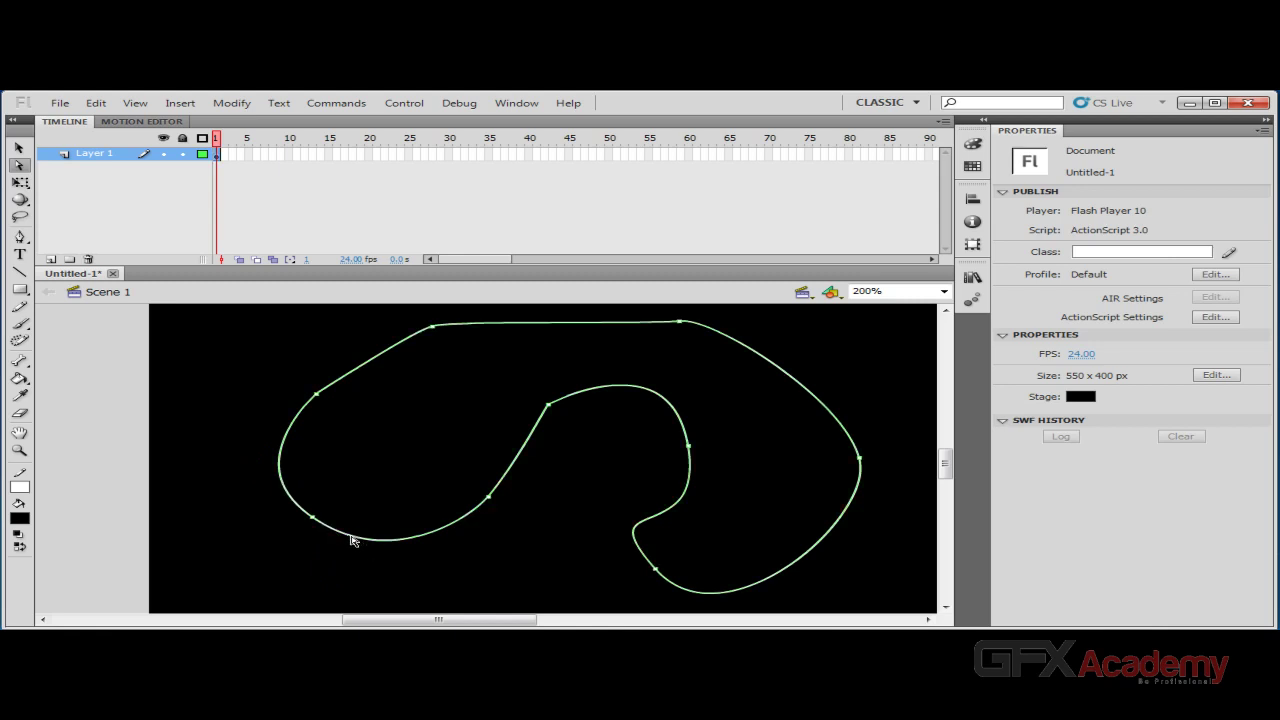
Step: Reshape the lower-left lobe by adjusting the curve handles of its two bottom anchors, and move the inner corner anchor slightly down and left
left_click_drag(491, 505, 493, 503)
left_click(491, 499)
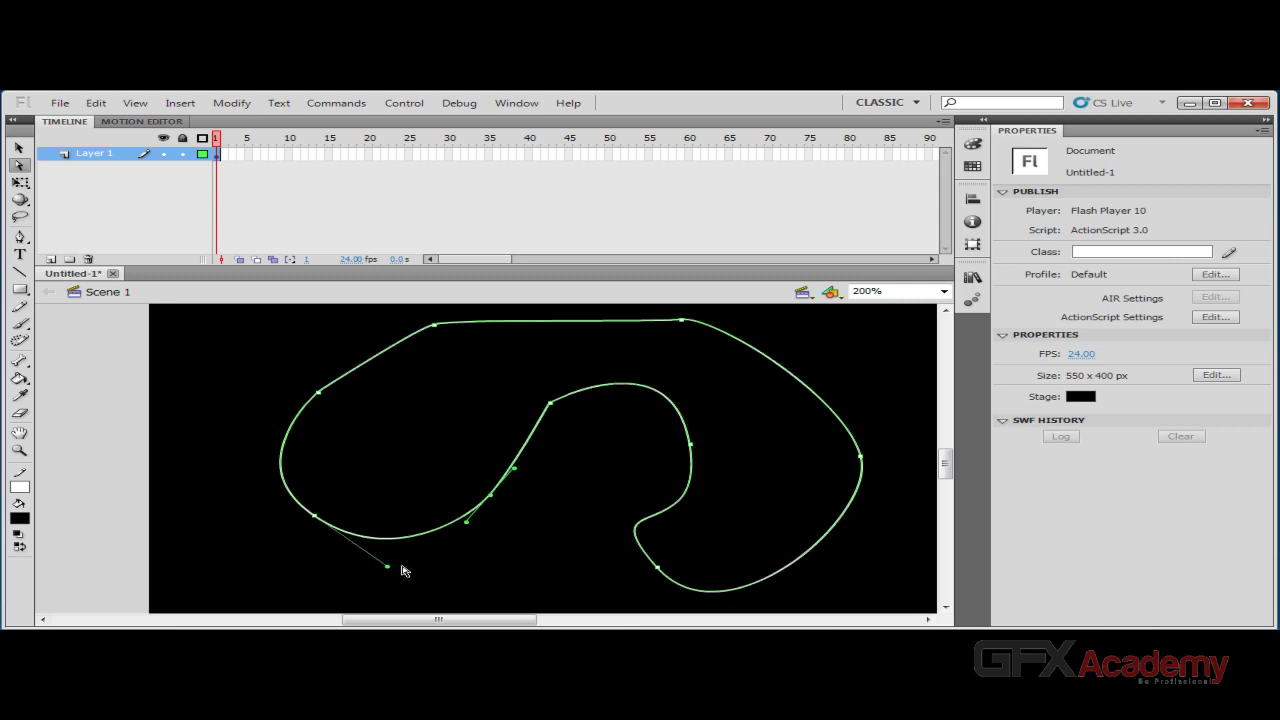
mouse_move(390, 571)
left_mouse_down()
mouse_move(424, 562)
mouse_move(407, 576)
left_mouse_up()
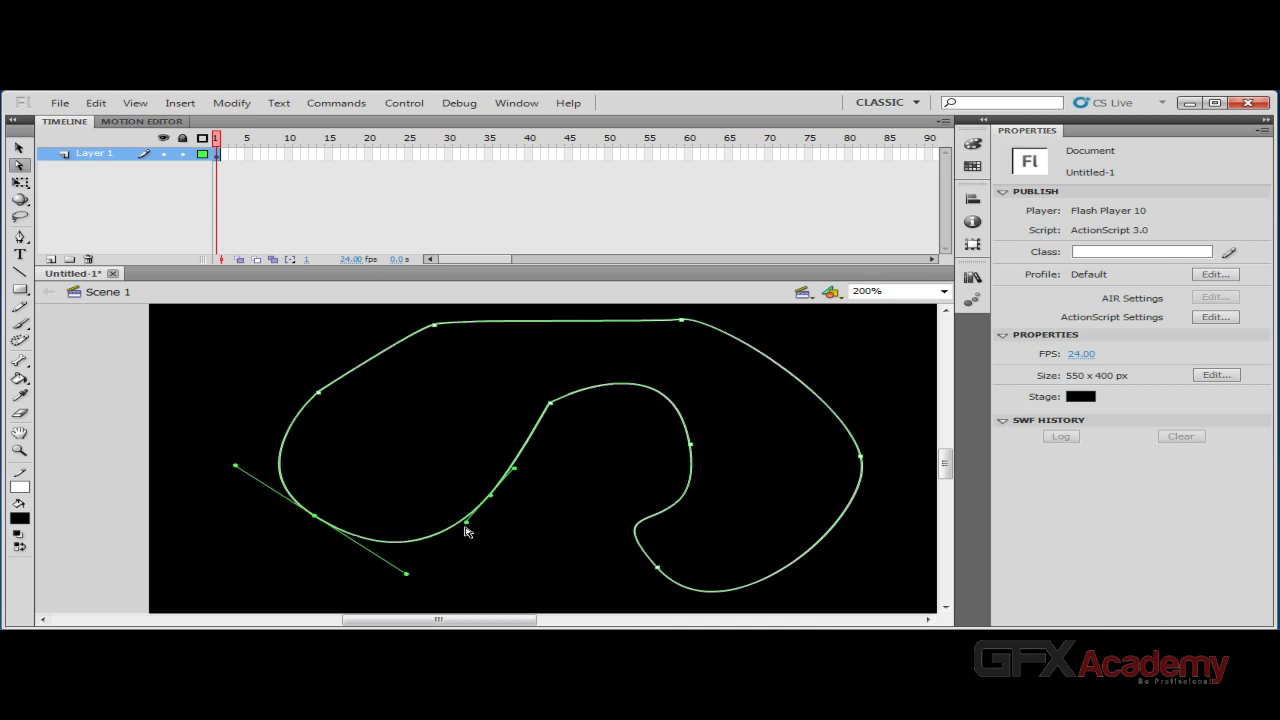
left_click_drag(470, 527, 394, 516)
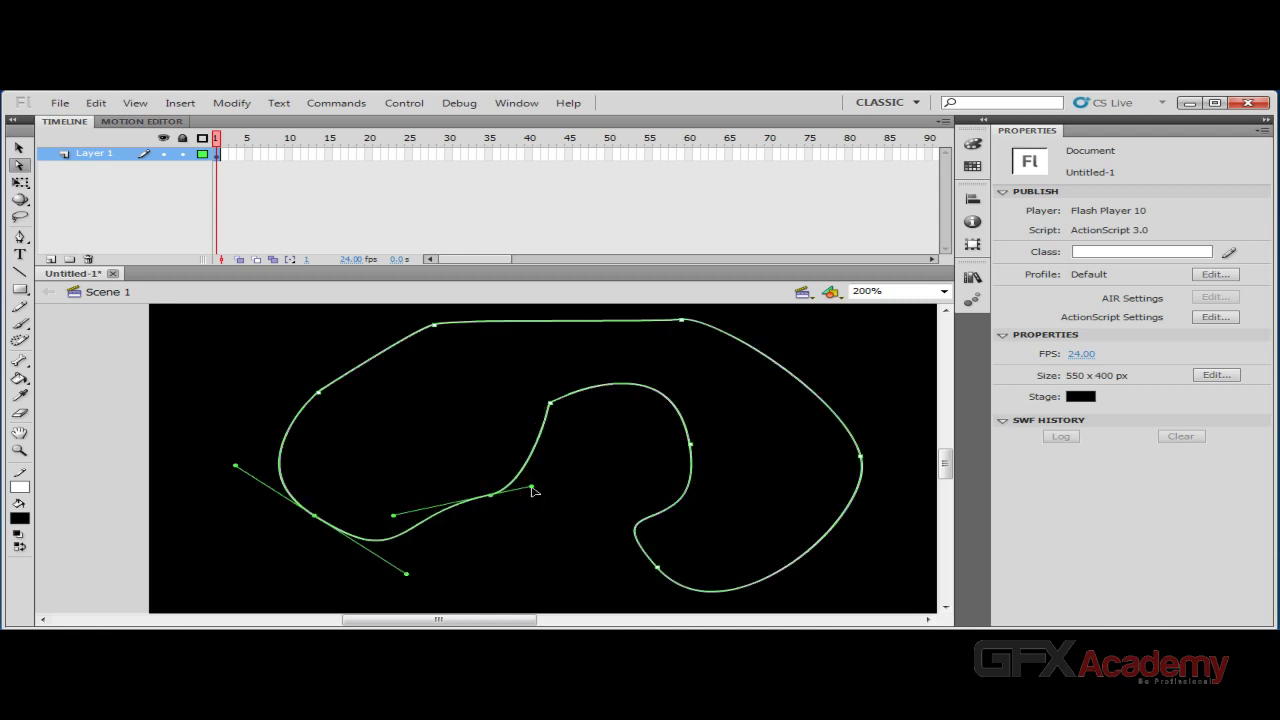
left_click_drag(533, 488, 532, 478)
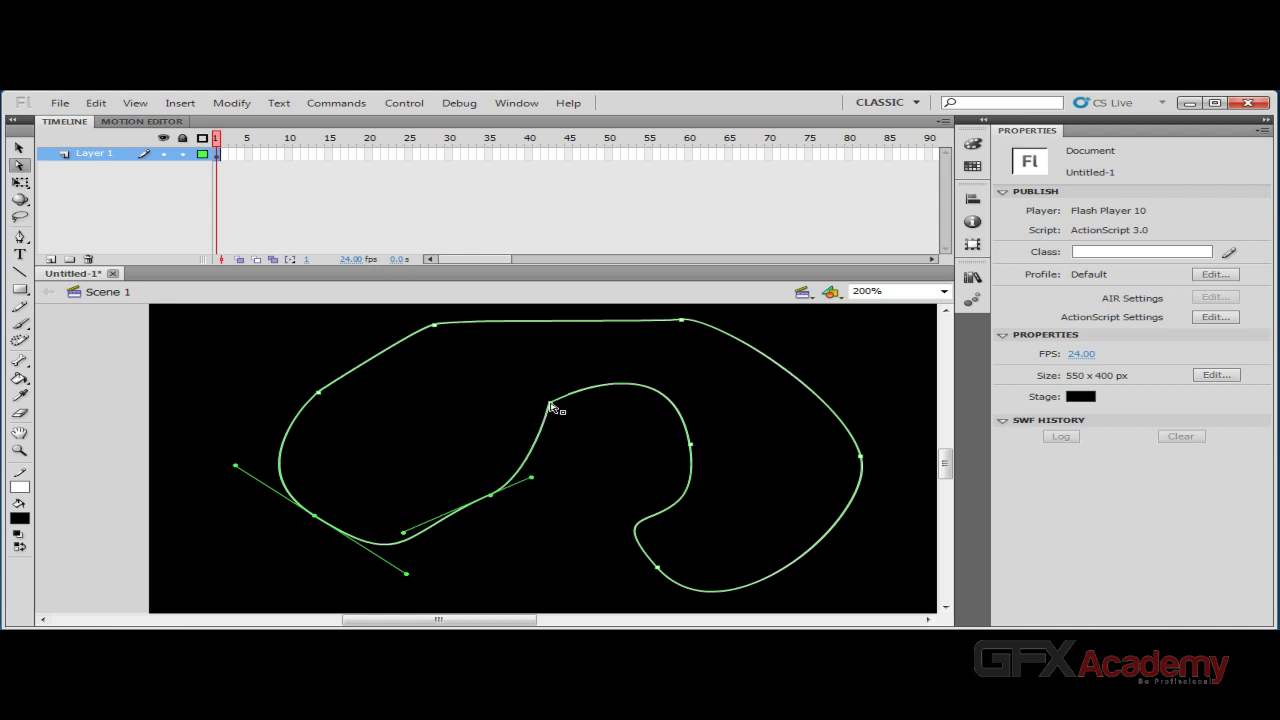
mouse_move(551, 410)
left_mouse_down()
mouse_move(520, 417)
mouse_move(560, 423)
mouse_move(514, 420)
mouse_move(580, 434)
mouse_move(517, 417)
mouse_move(532, 420)
left_mouse_up()
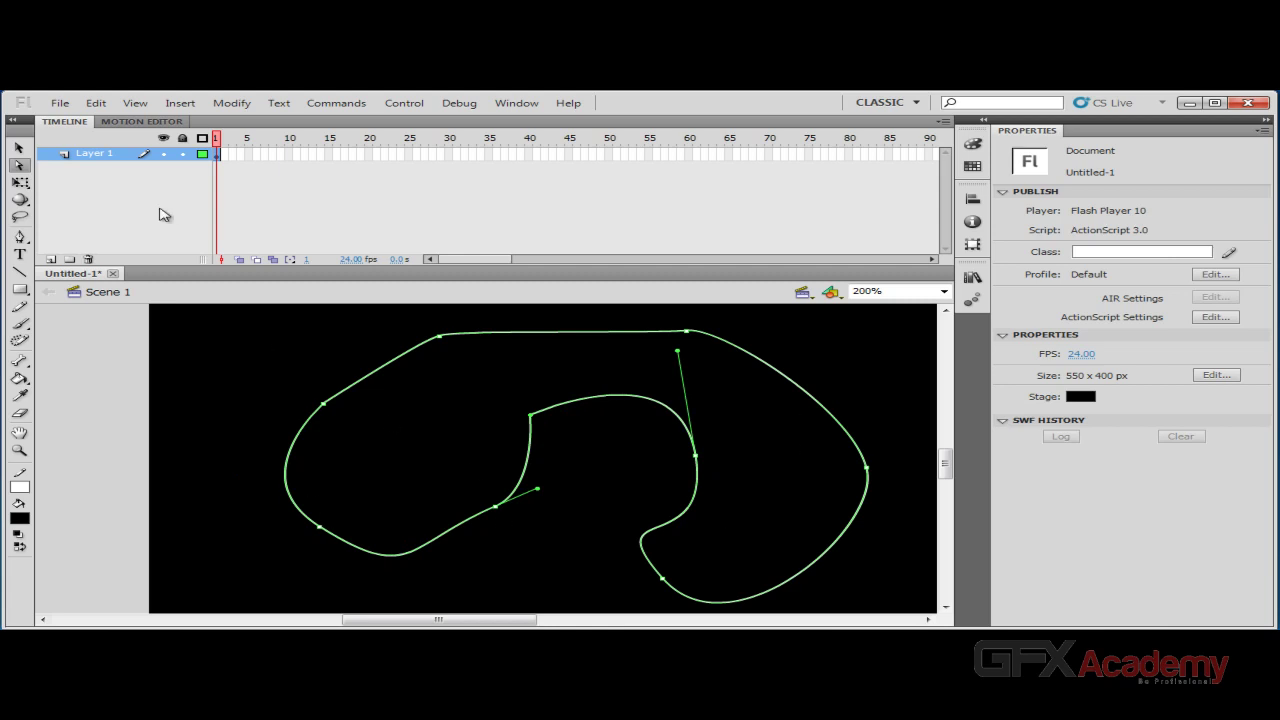
Step: Select the whole curved outline with the Selection tool and delete it
left_click(19, 147)
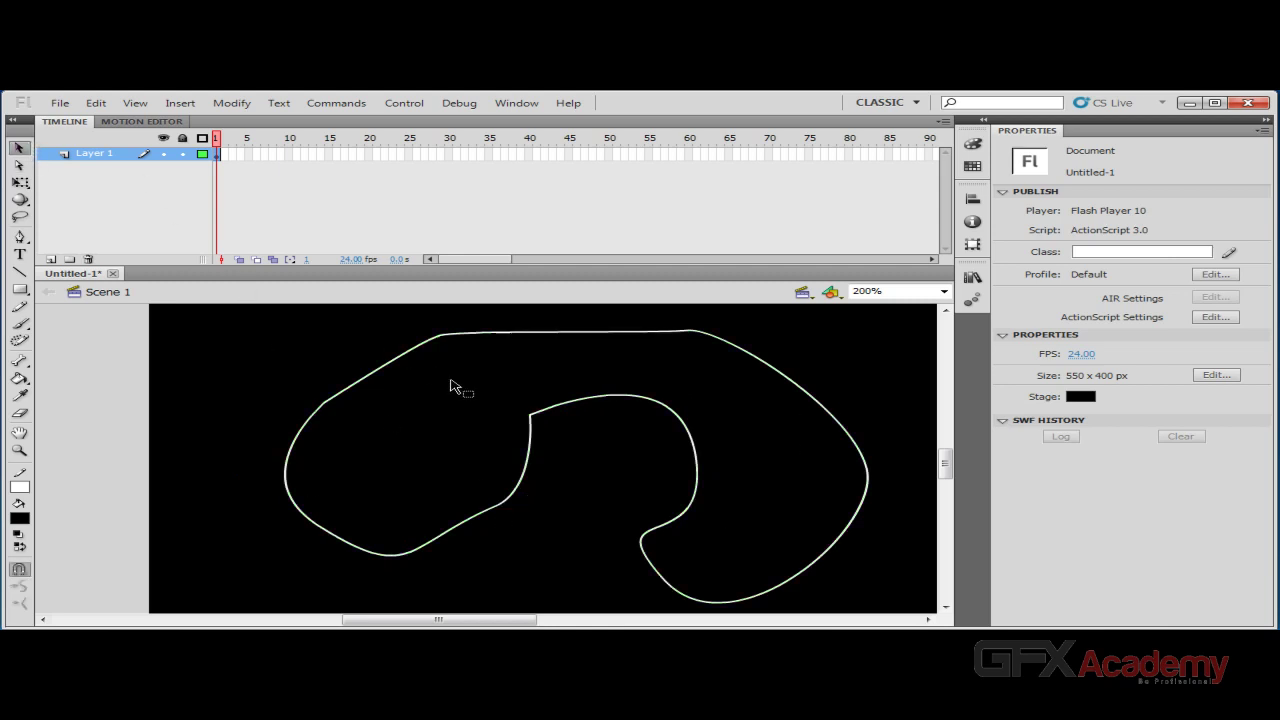
left_click_drag(230, 321, 900, 616)
key("Delete")
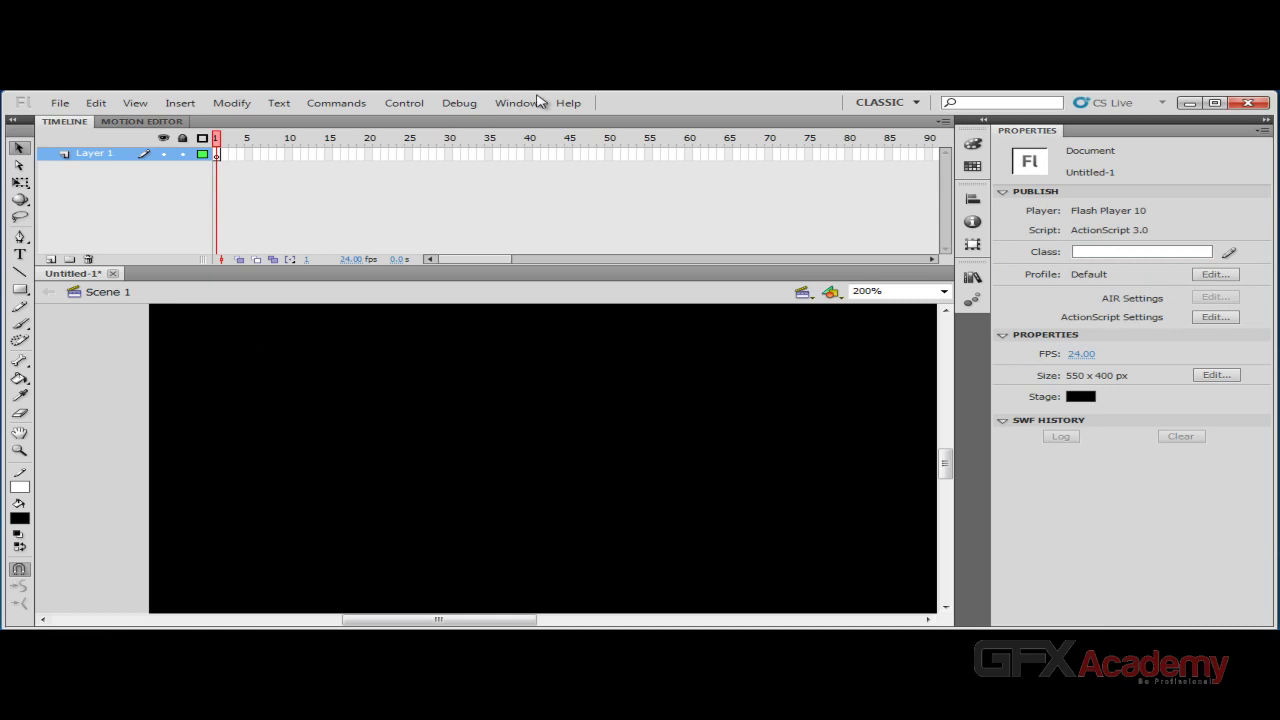
Step: Import the stock-vector sailing ship image from the Desktop to the stage
left_click(60, 103)
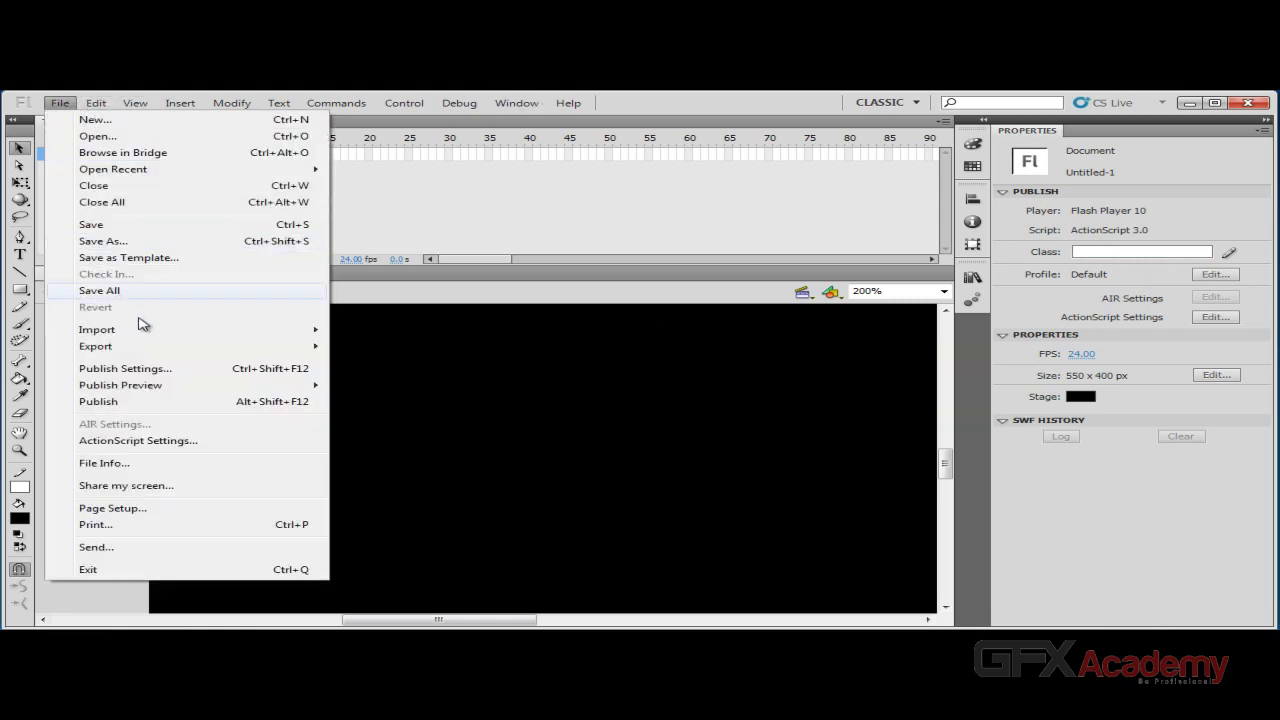
mouse_move(170, 331)
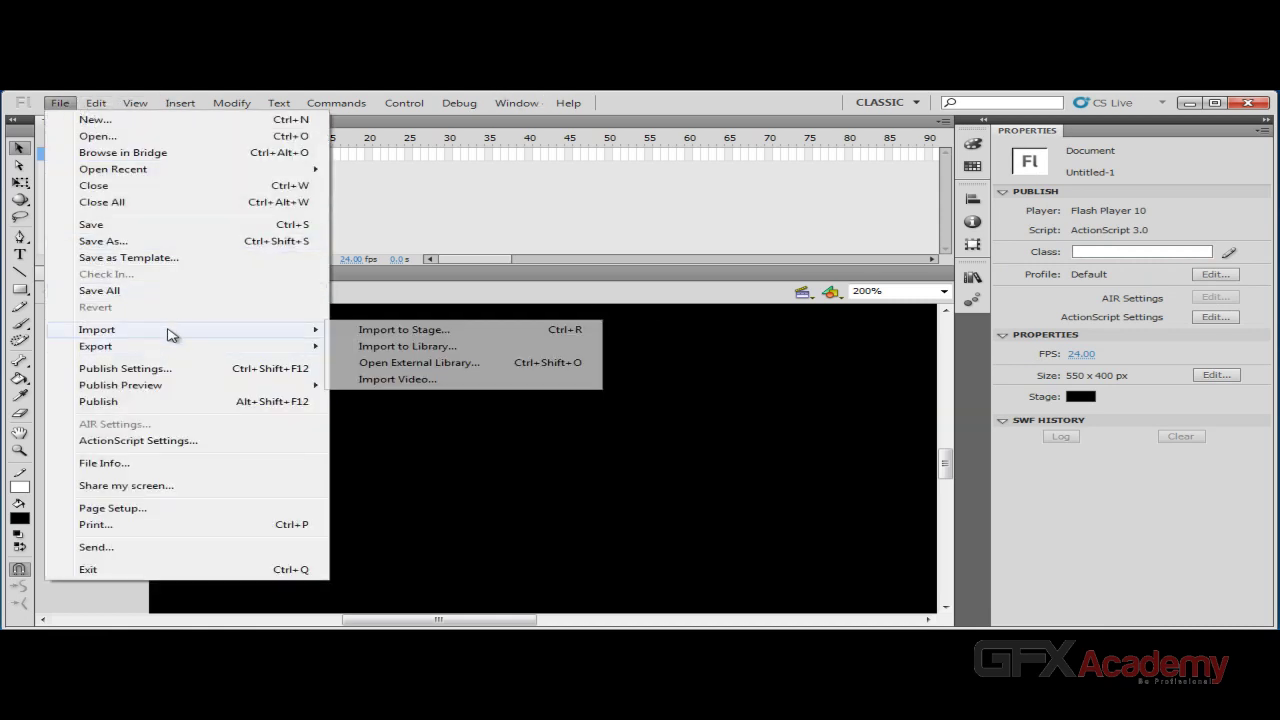
left_click(447, 332)
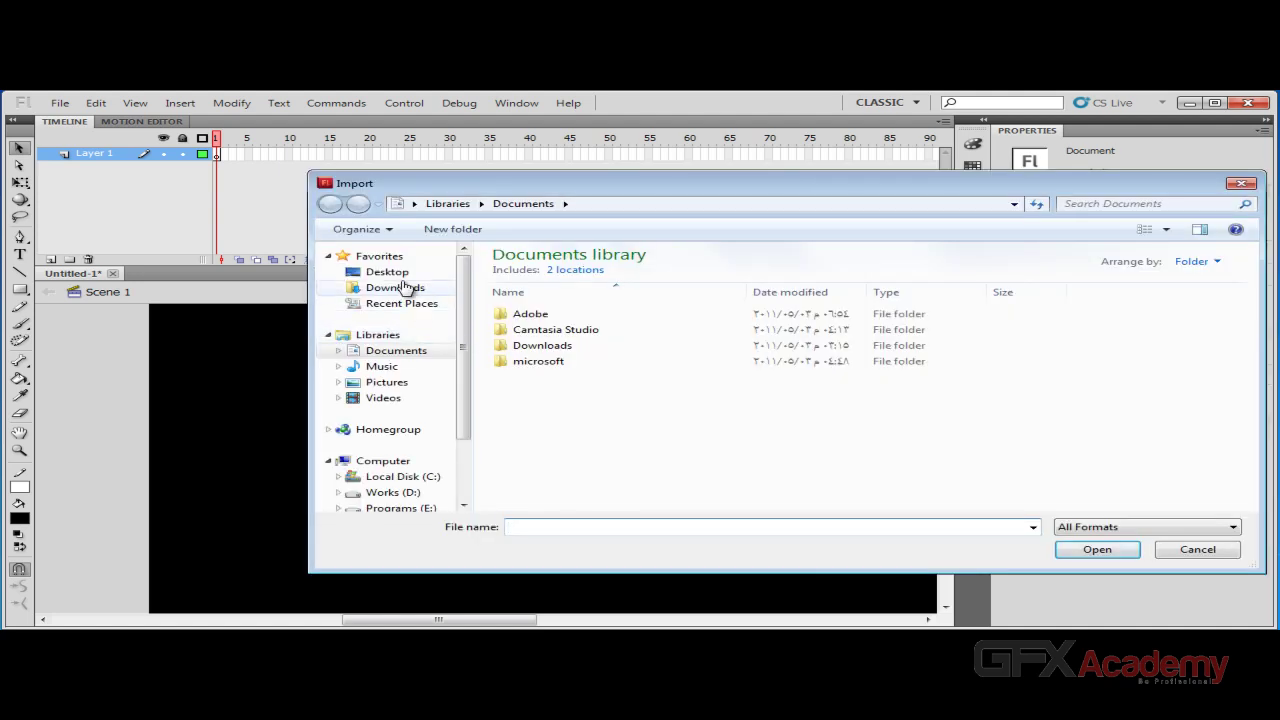
left_click(387, 271)
double_click(535, 345)
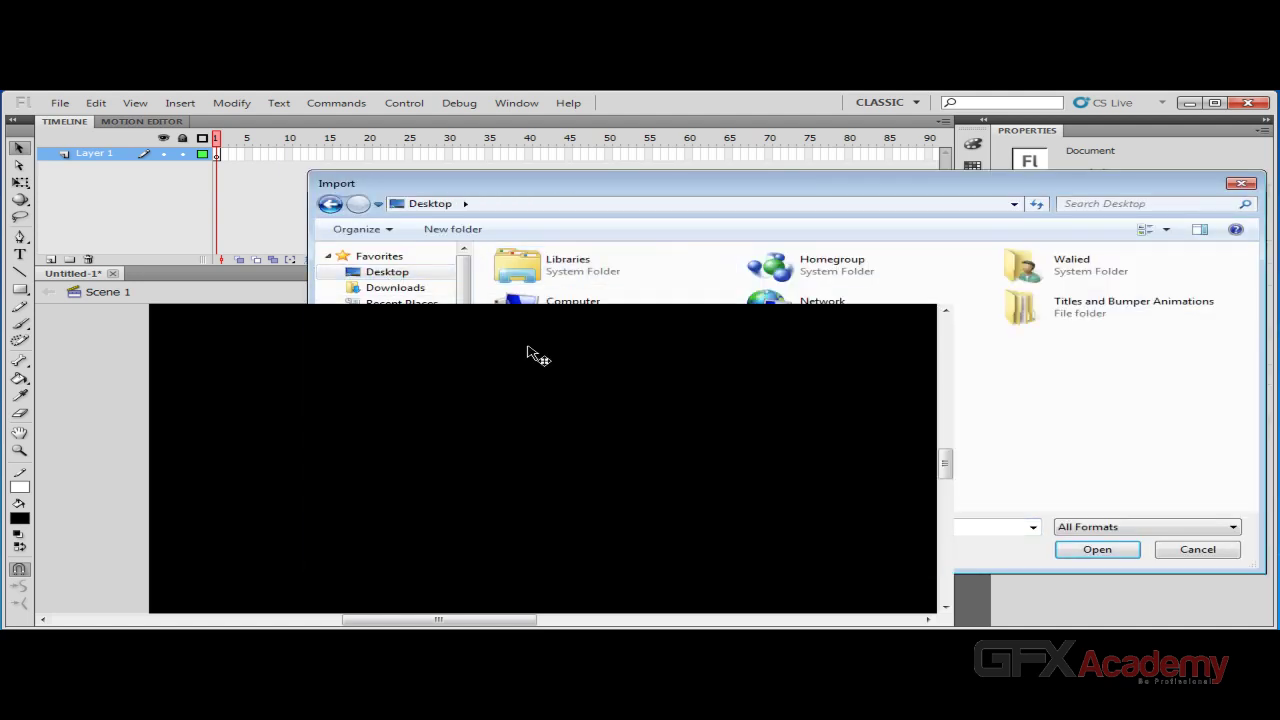
Step: Move the ship bitmap within the stage and scale it down to 290.30 x 269.00 with Free Transform
key("ctrl+equal")
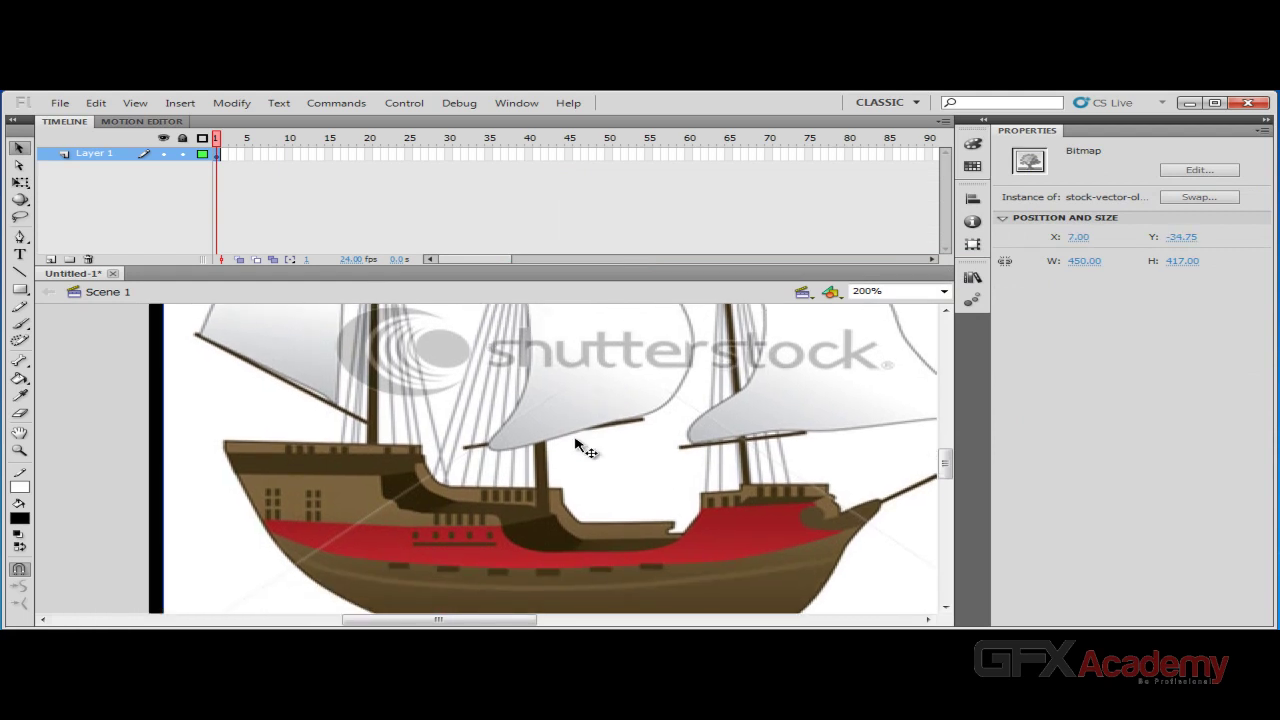
left_click_drag(576, 444, 540, 444)
key("q")
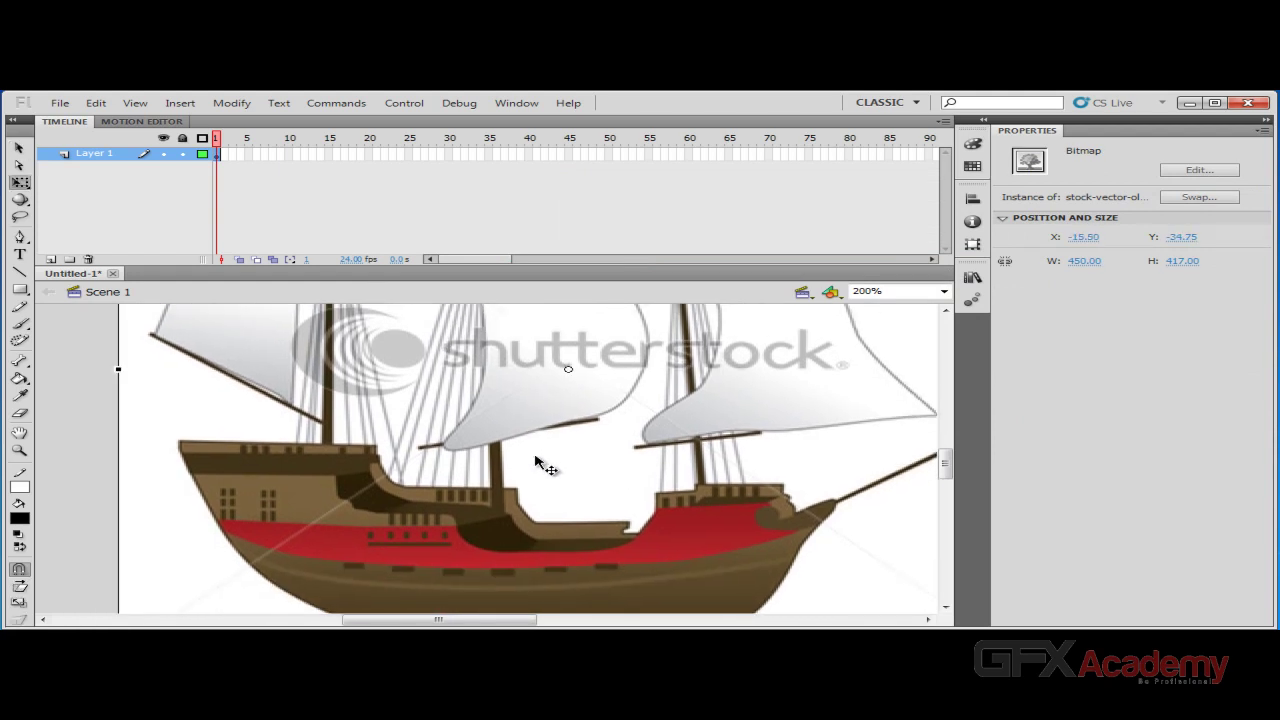
left_click_drag(671, 363, 742, 470)
left_click_drag(928, 347, 703, 397)
mouse_move(942, 457)
left_mouse_down()
mouse_move(945, 482)
mouse_move(945, 466)
left_mouse_up()
Step: Fit the stage in the window, then enlarge and reposition the ship bitmap to span the stage width, about 550.70 x 464.60
left_click(941, 292)
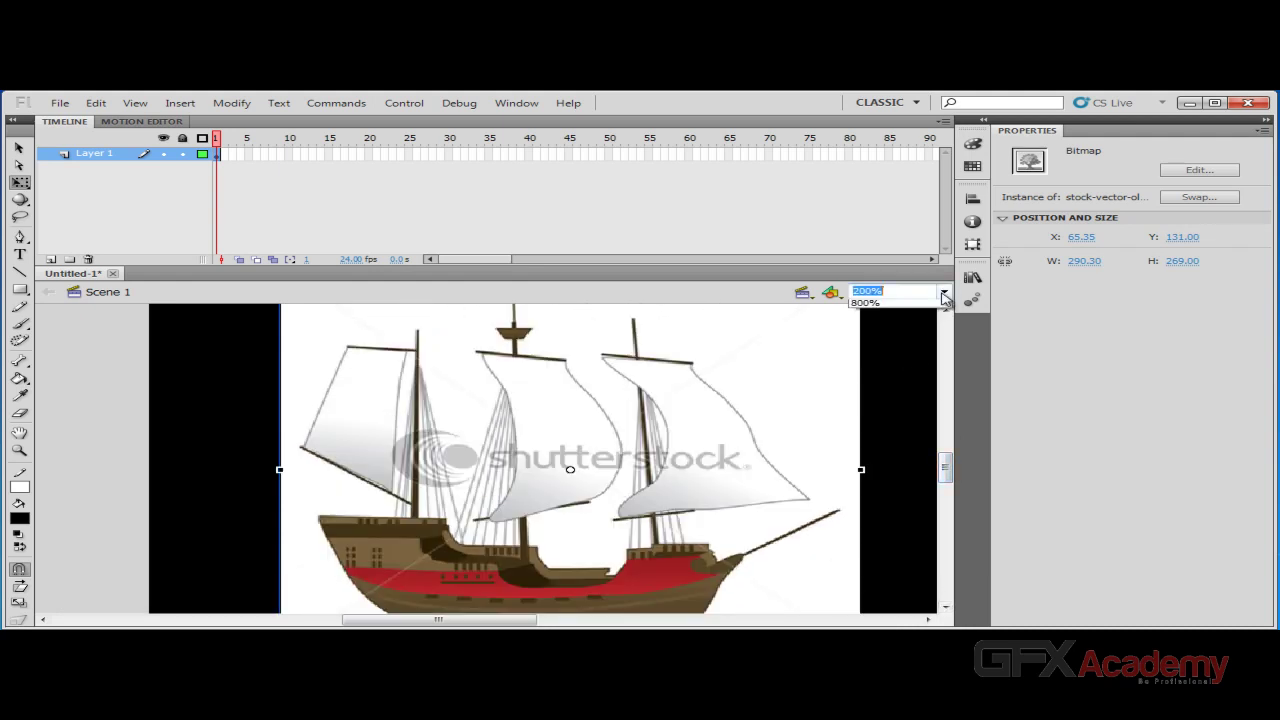
left_click(905, 301)
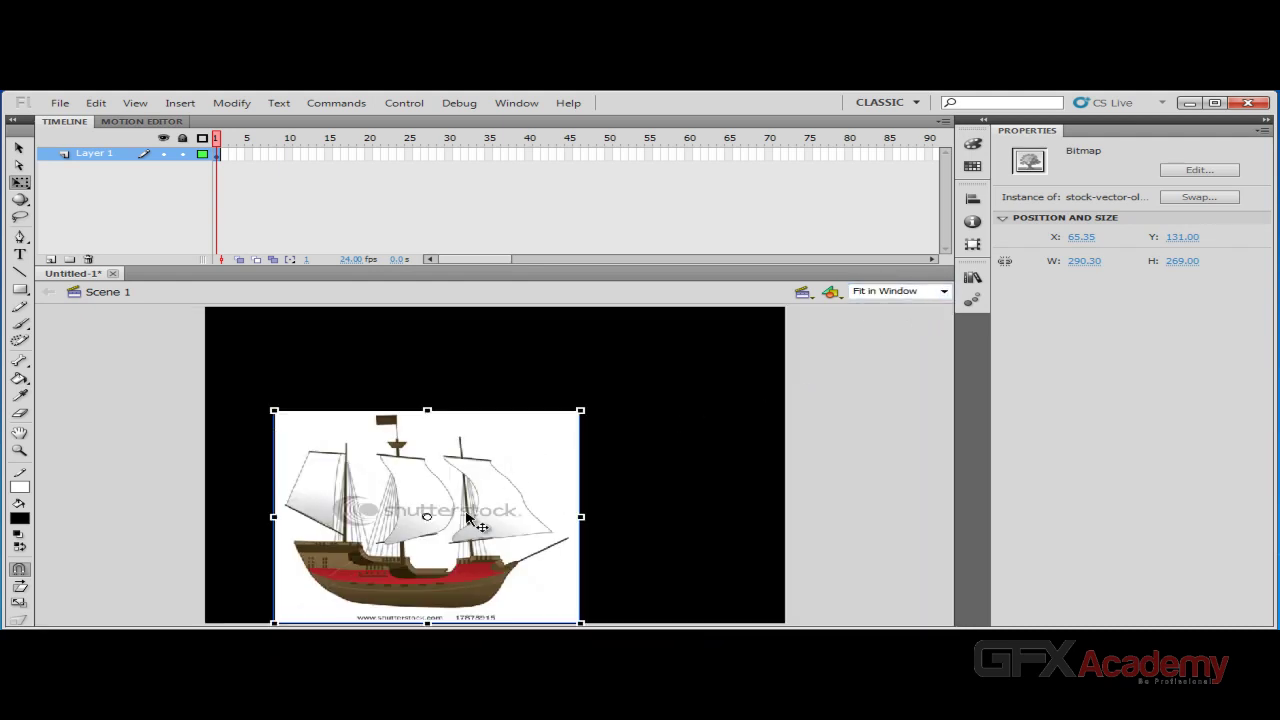
left_click_drag(468, 515, 522, 489)
left_click_drag(642, 380, 852, 307)
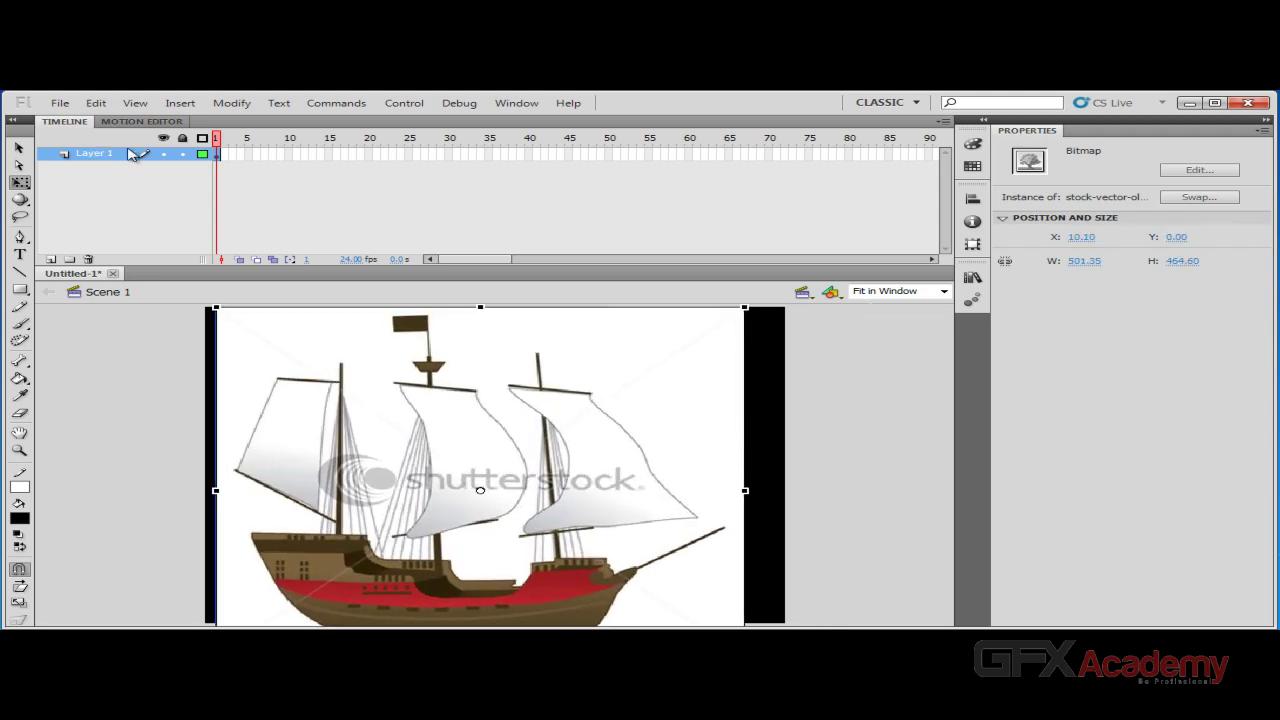
left_click_drag(522, 464, 540, 465)
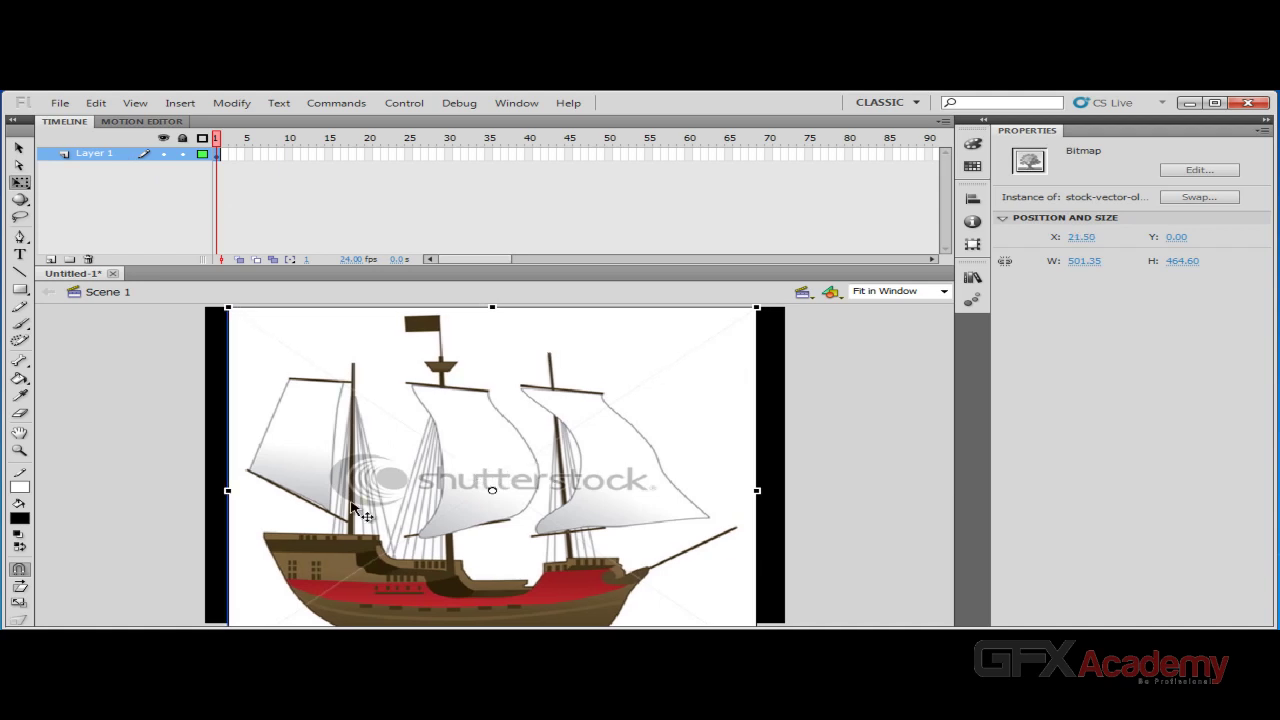
left_click_drag(242, 497, 203, 491)
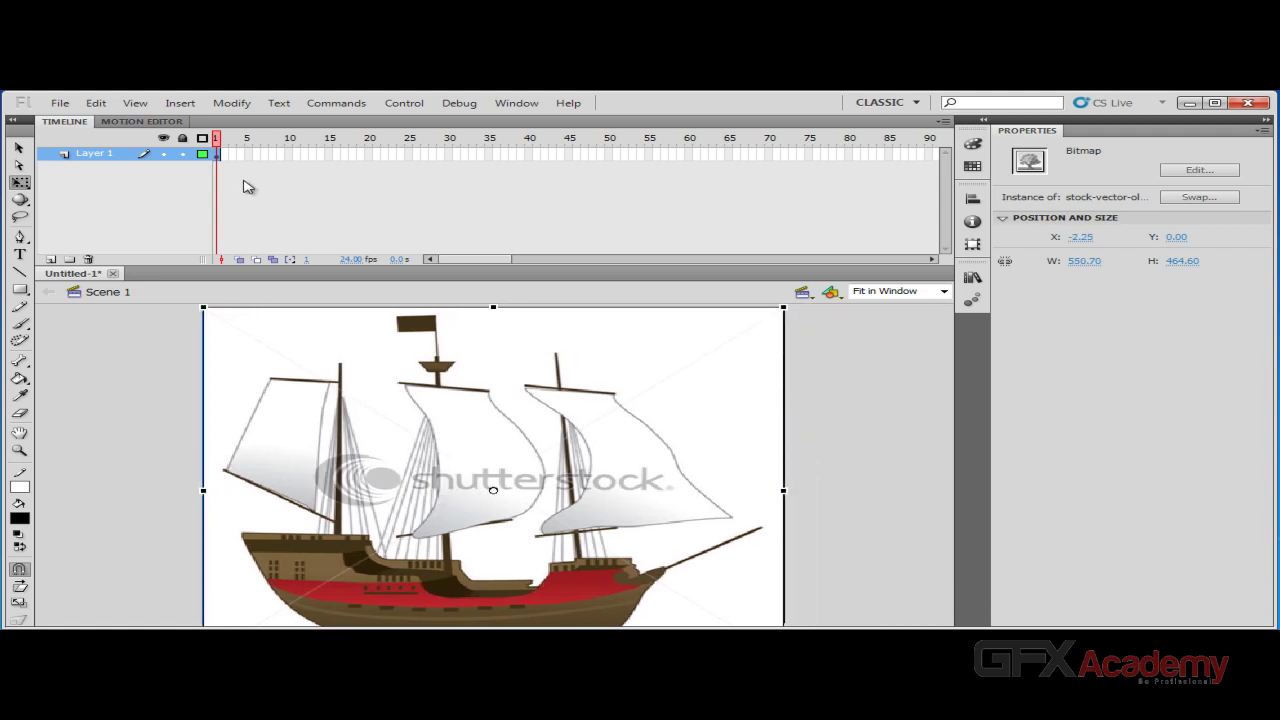
Step: Add a new layer above the ship image and lock Layer 1
left_click(51, 260)
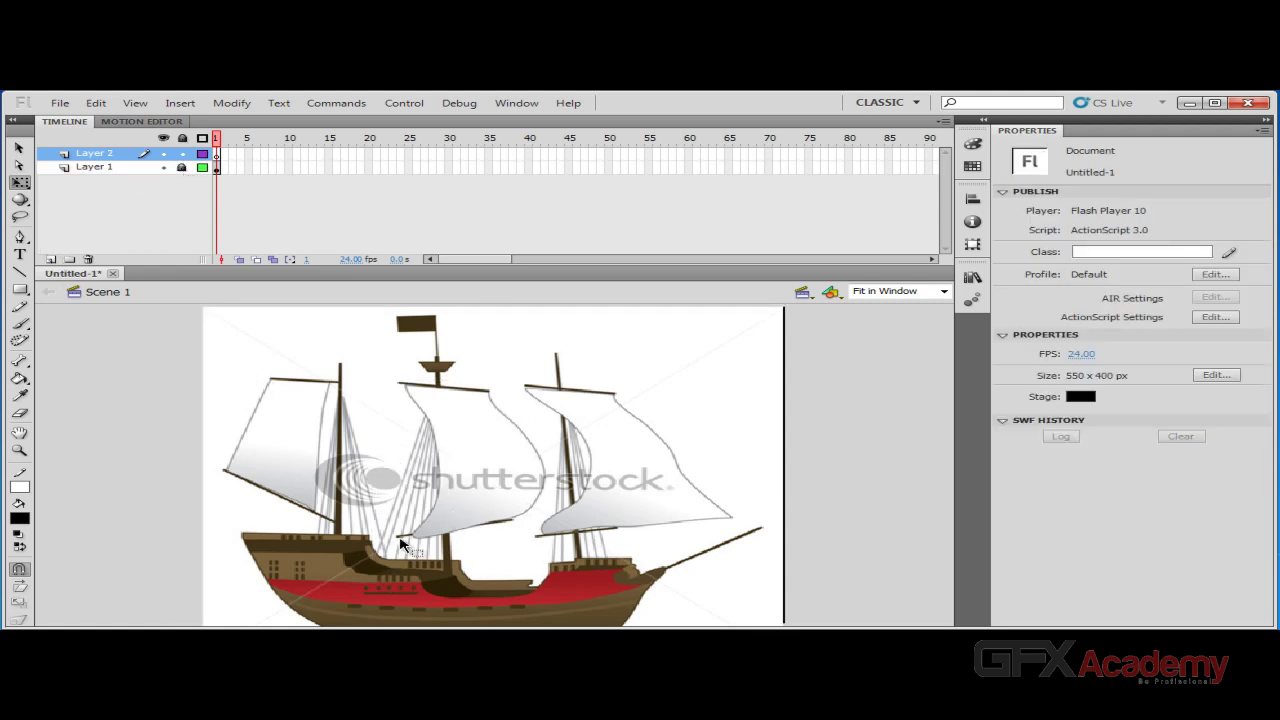
left_click_drag(530, 474, 410, 592)
Step: Trace the hull's underside with curved Pen segments, from the stern's top corner along the keel to the lower bow
left_click(20, 238)
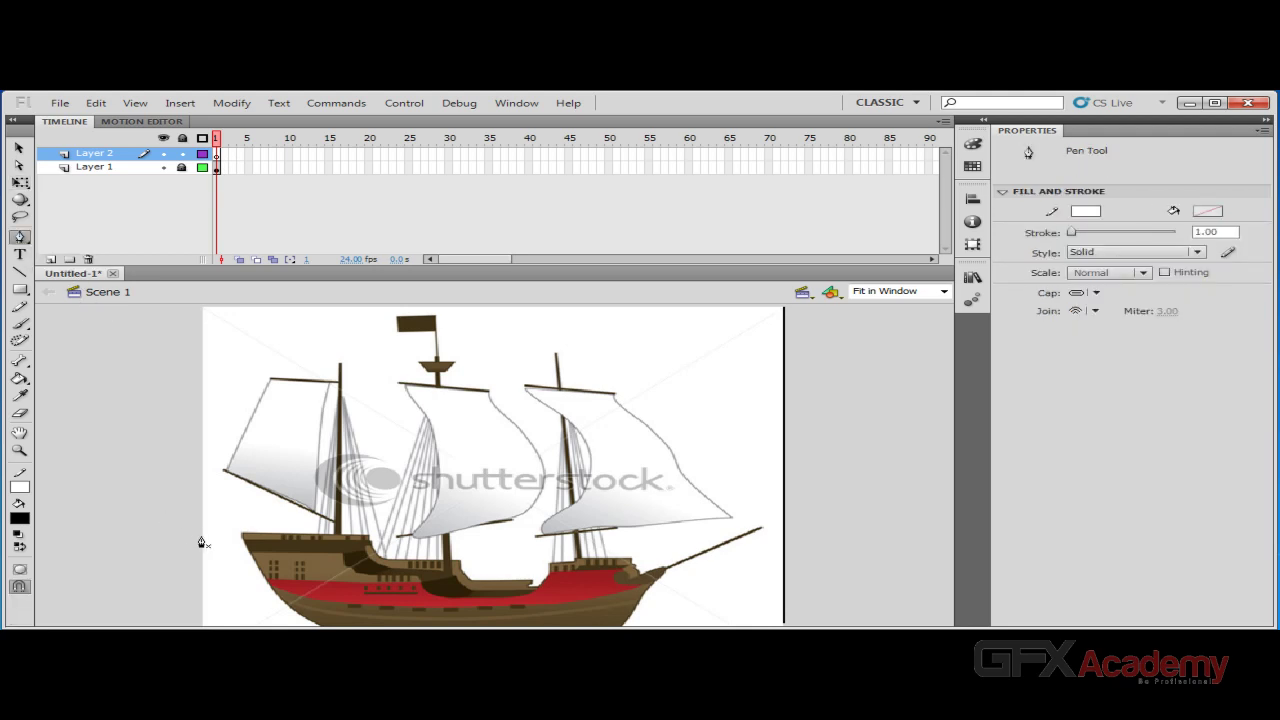
key("ctrl+=")
scroll(379, 584, "down", 5)
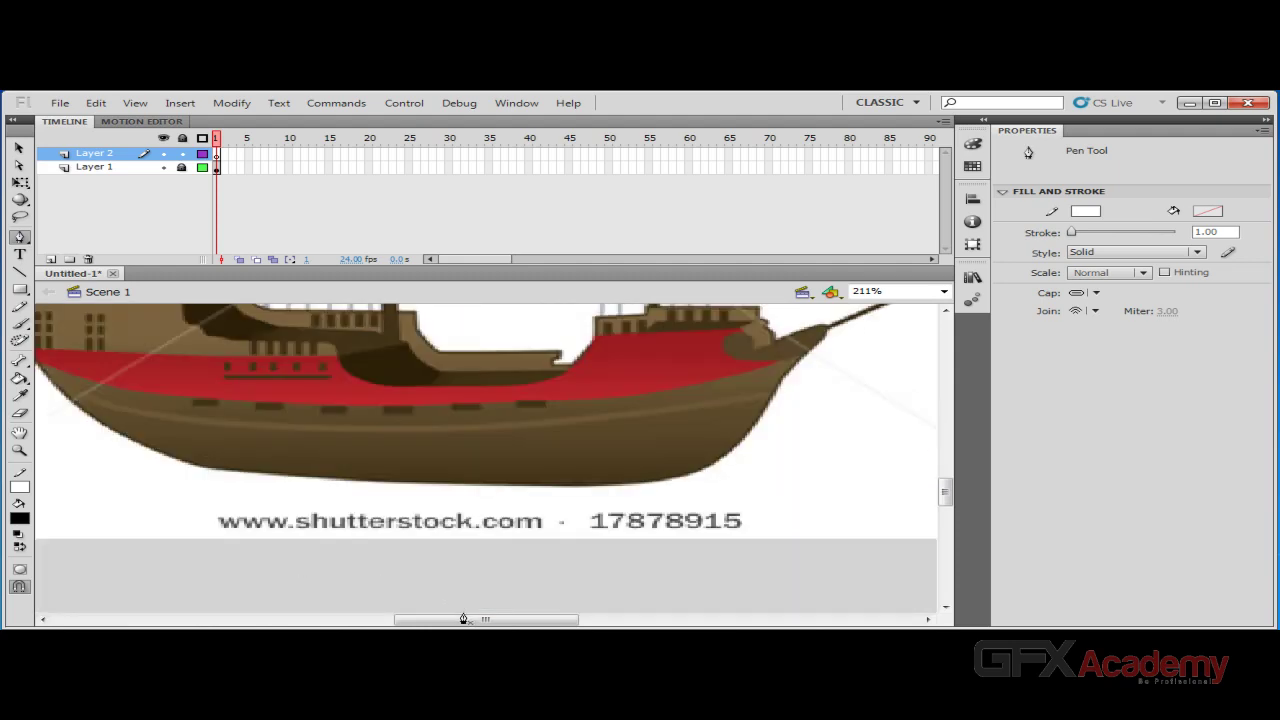
left_click_drag(463, 618, 428, 619)
scroll(388, 613, "up", 2)
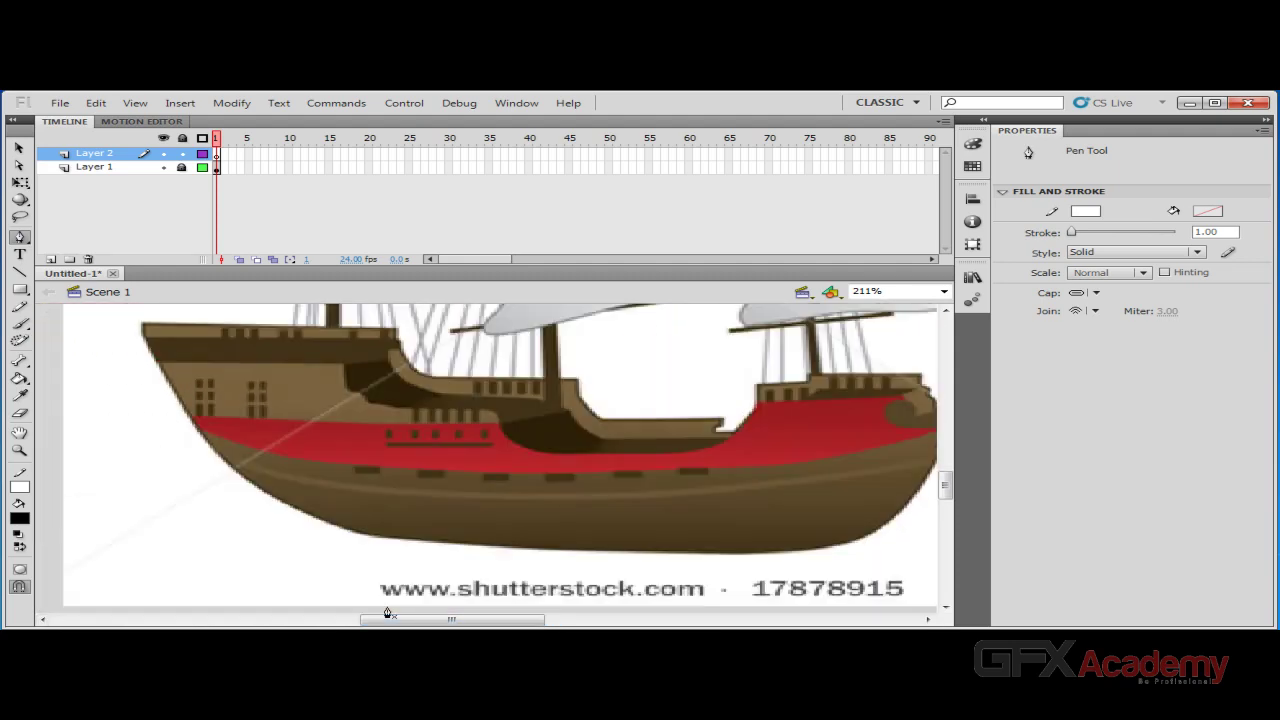
scroll(388, 613, "up", 2)
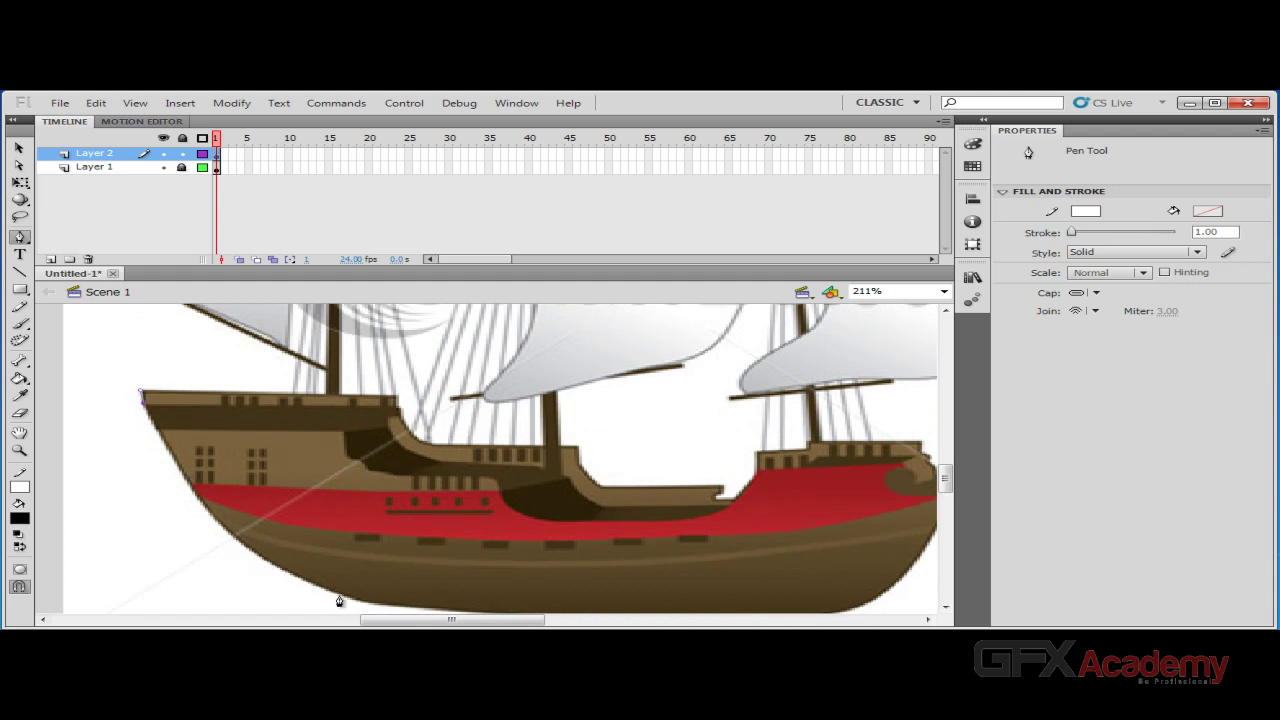
left_click_drag(345, 600, 481, 622)
scroll(723, 603, "down", 3)
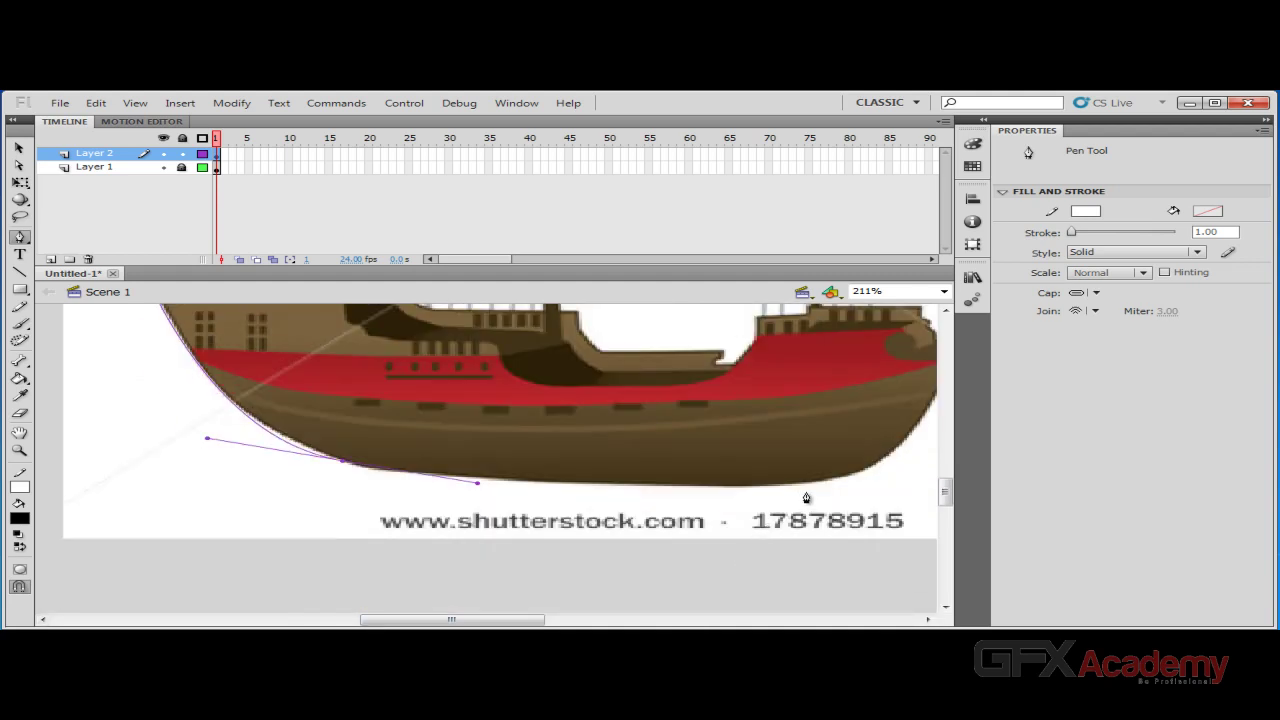
left_click_drag(773, 488, 775, 488)
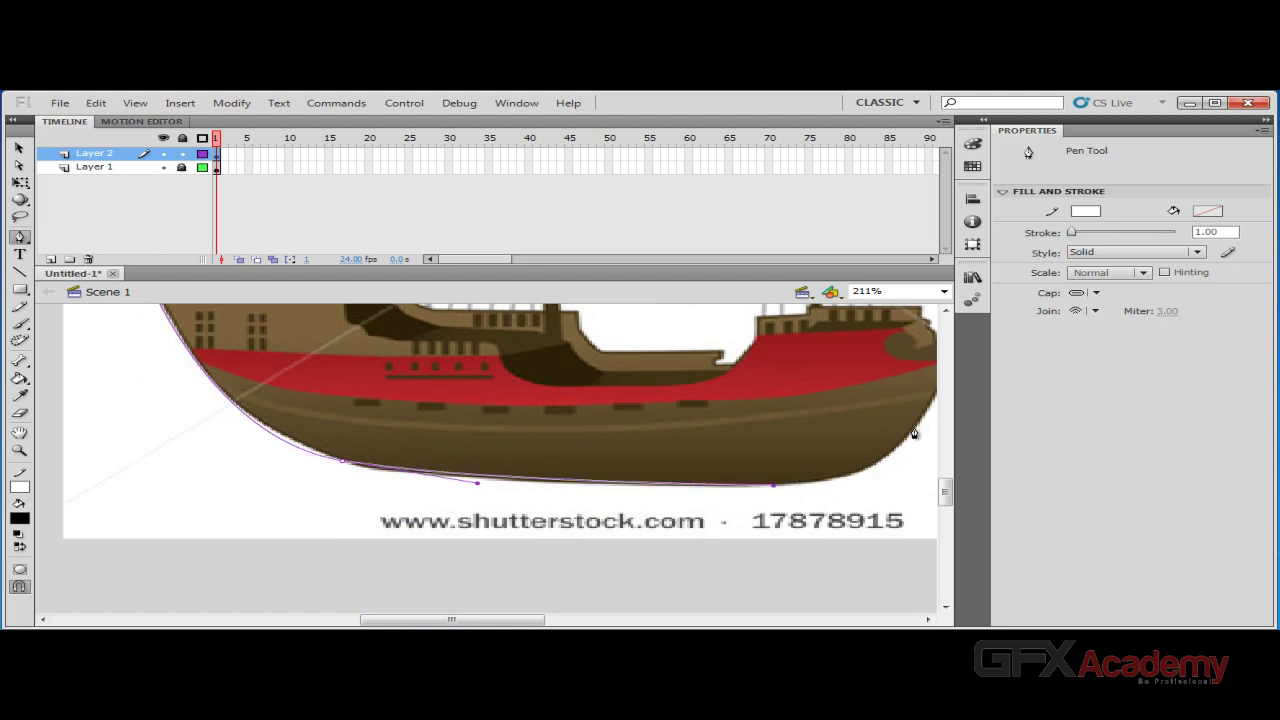
left_click_drag(913, 433, 948, 368)
Step: Continue the Pen path up the bow and around the pointed tip at the base of the bowsprit
scroll(948, 420, "up", 3)
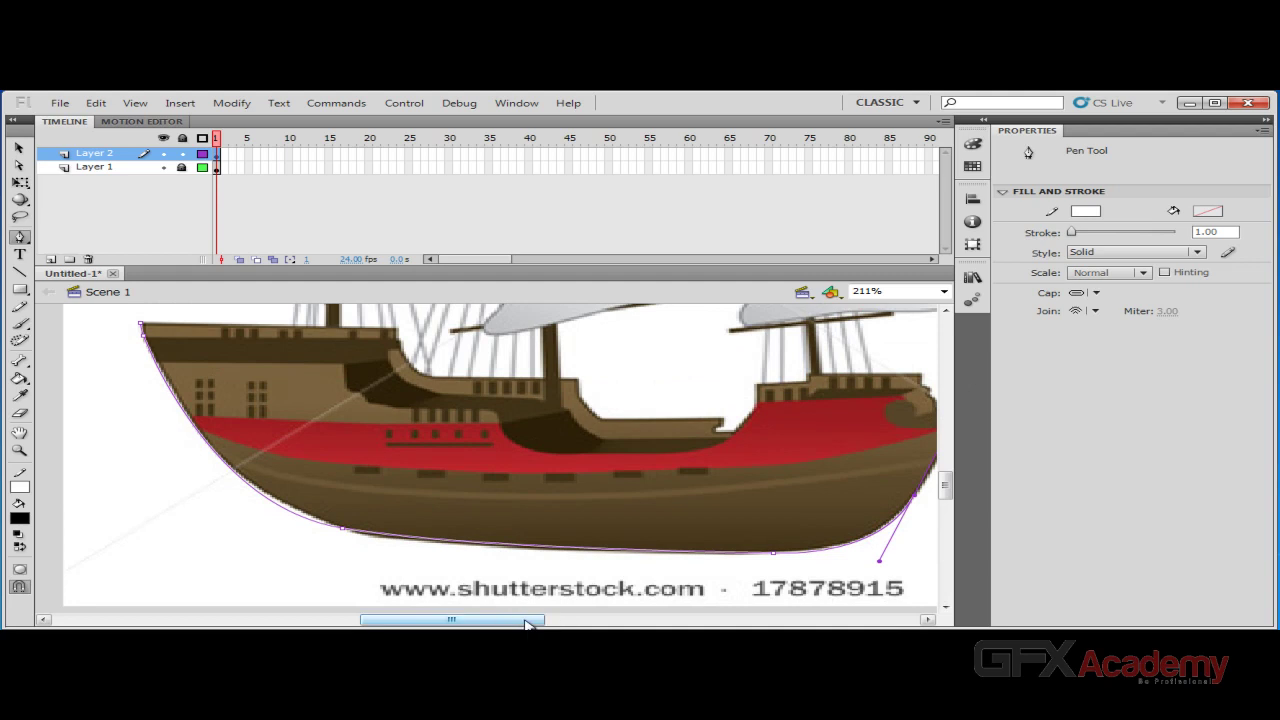
left_click_drag(527, 625, 557, 625)
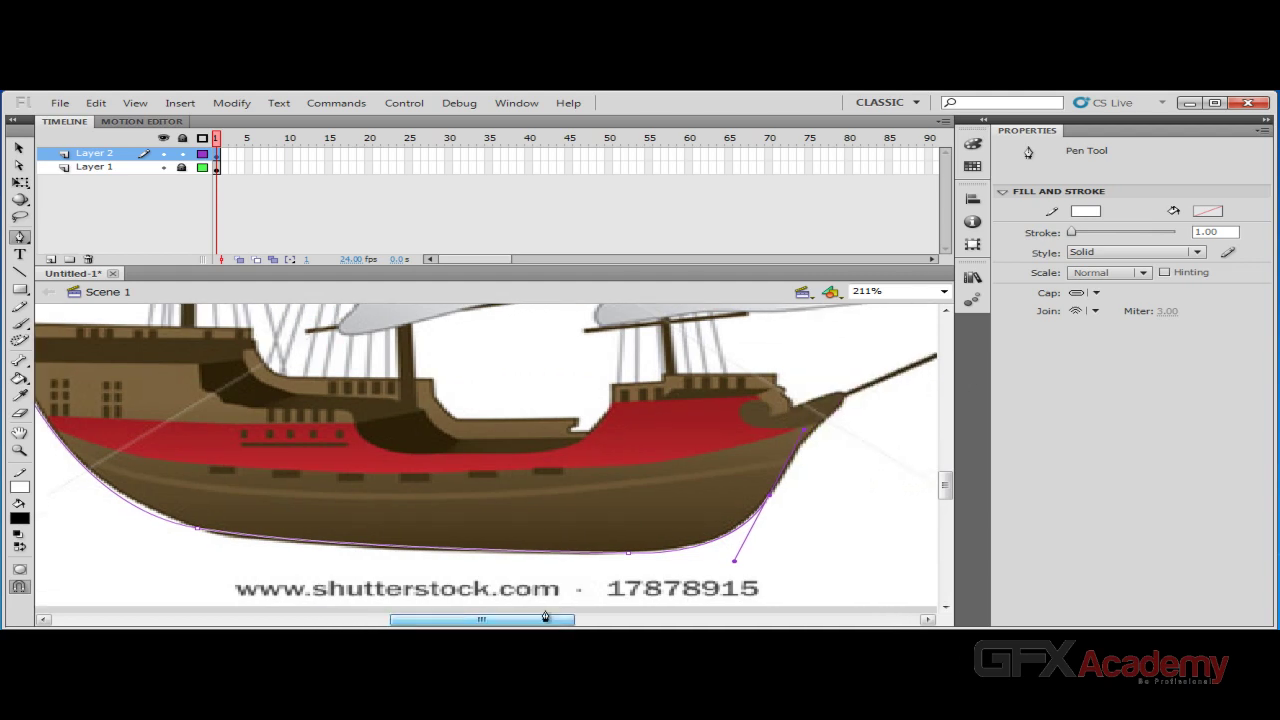
left_click(801, 443)
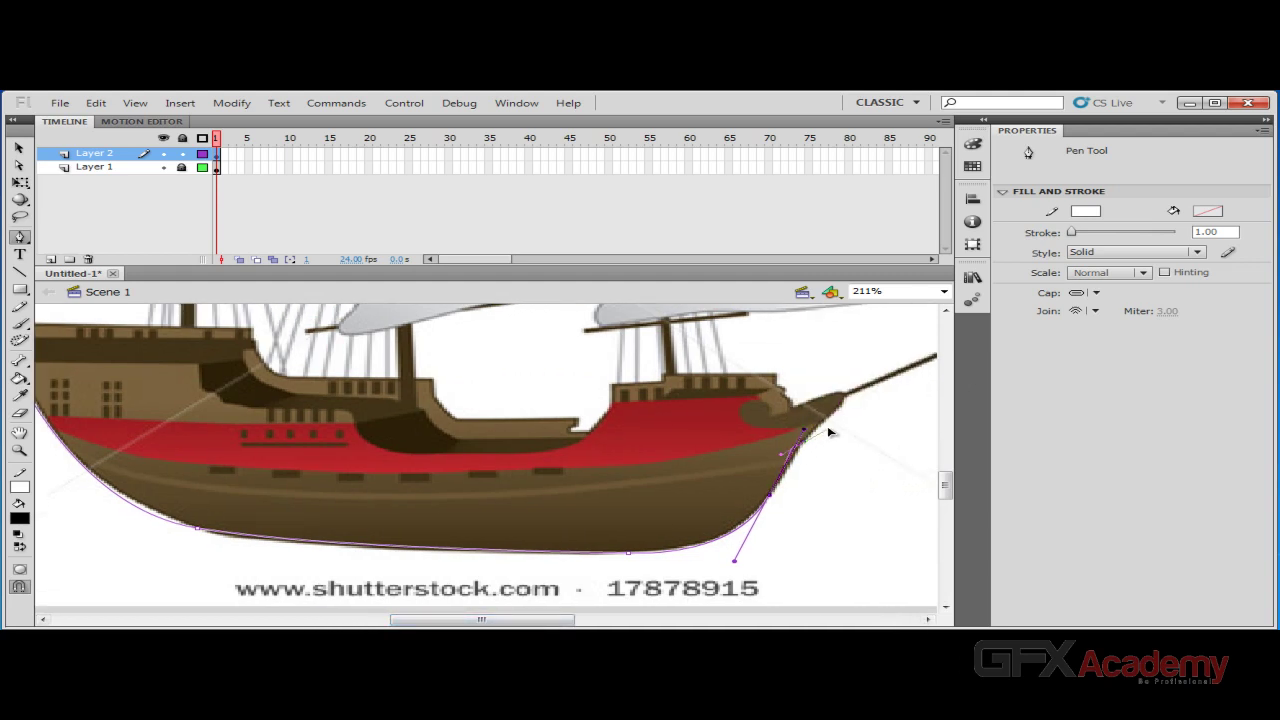
left_click_drag(829, 432, 829, 429)
left_click(828, 427)
left_click(859, 412, "ctrl")
left_click(781, 451, "ctrl")
left_click(796, 452)
left_click(814, 435)
left_click(846, 405)
left_click(846, 403)
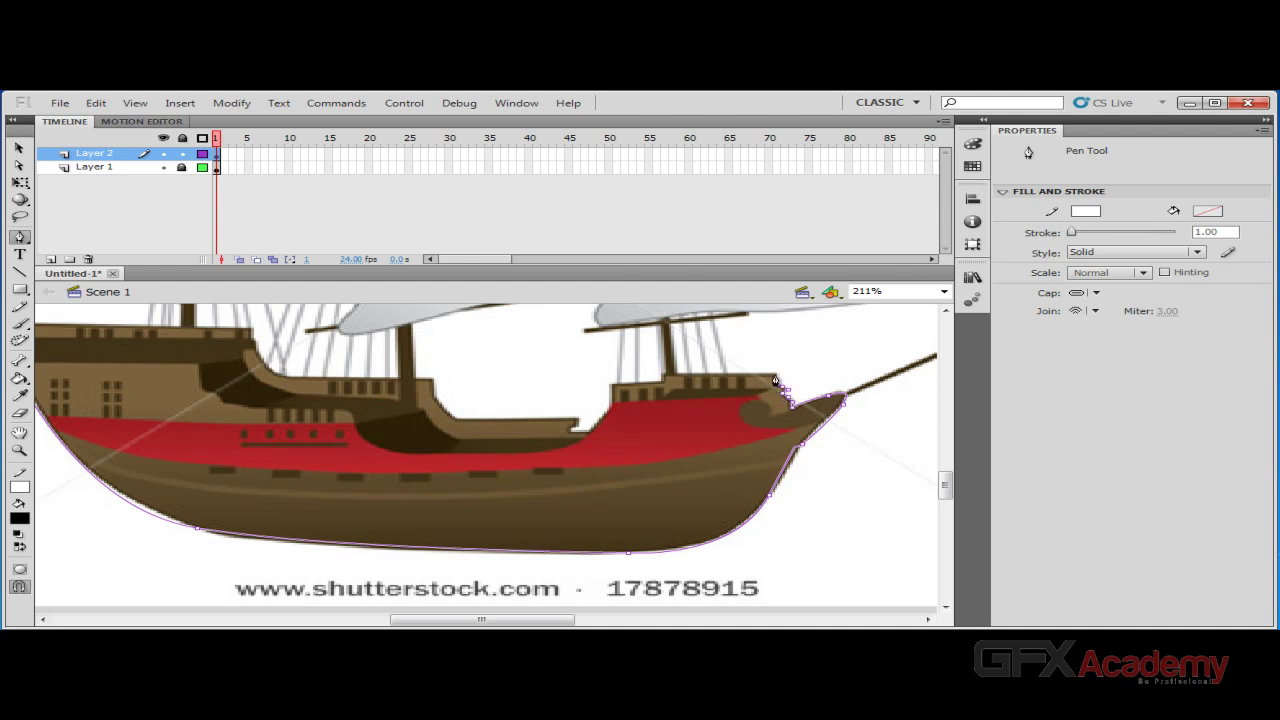
Step: Trace the top edge of the raised foredeck with straight Pen segments from the bow toward midships
left_click(775, 378)
left_click(662, 375)
left_click(612, 385)
Step: Trace the red band's upper edge beneath the midship deck with curved Pen segments, turning upward below the middle mast
left_click_drag(528, 452, 468, 452)
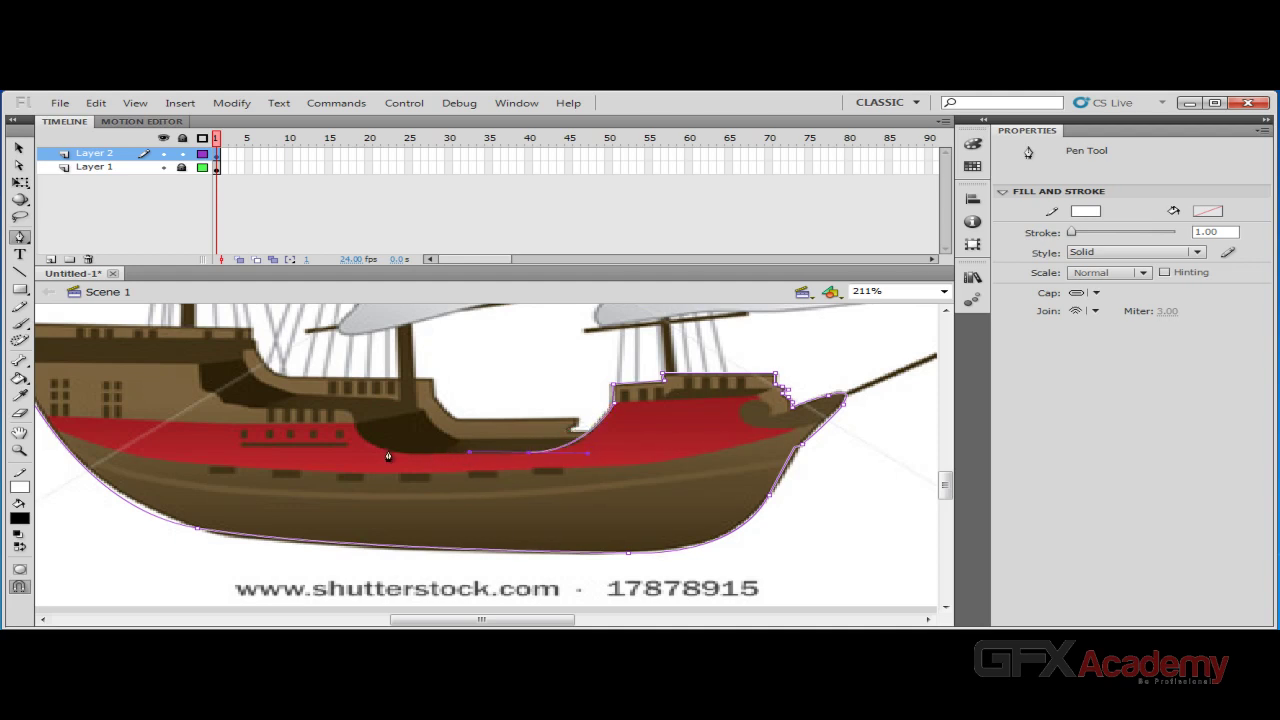
left_click(396, 452)
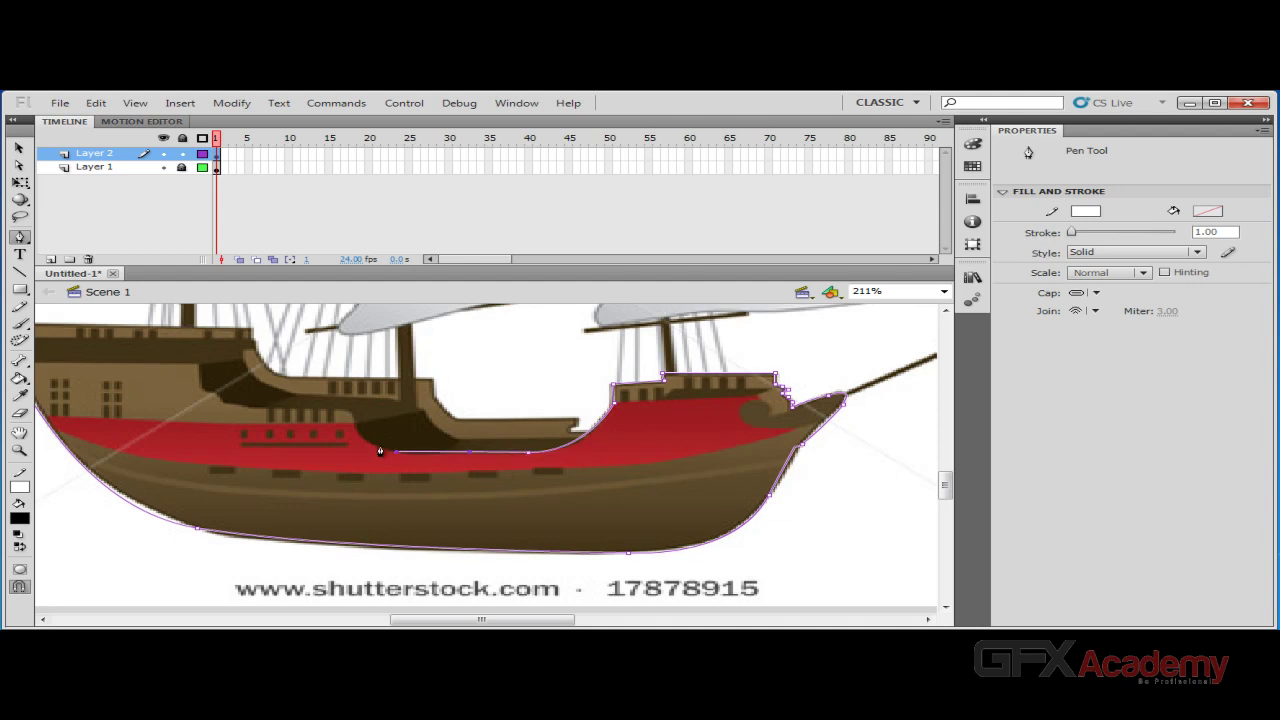
left_click(352, 385)
left_click_drag(352, 385, 360, 385)
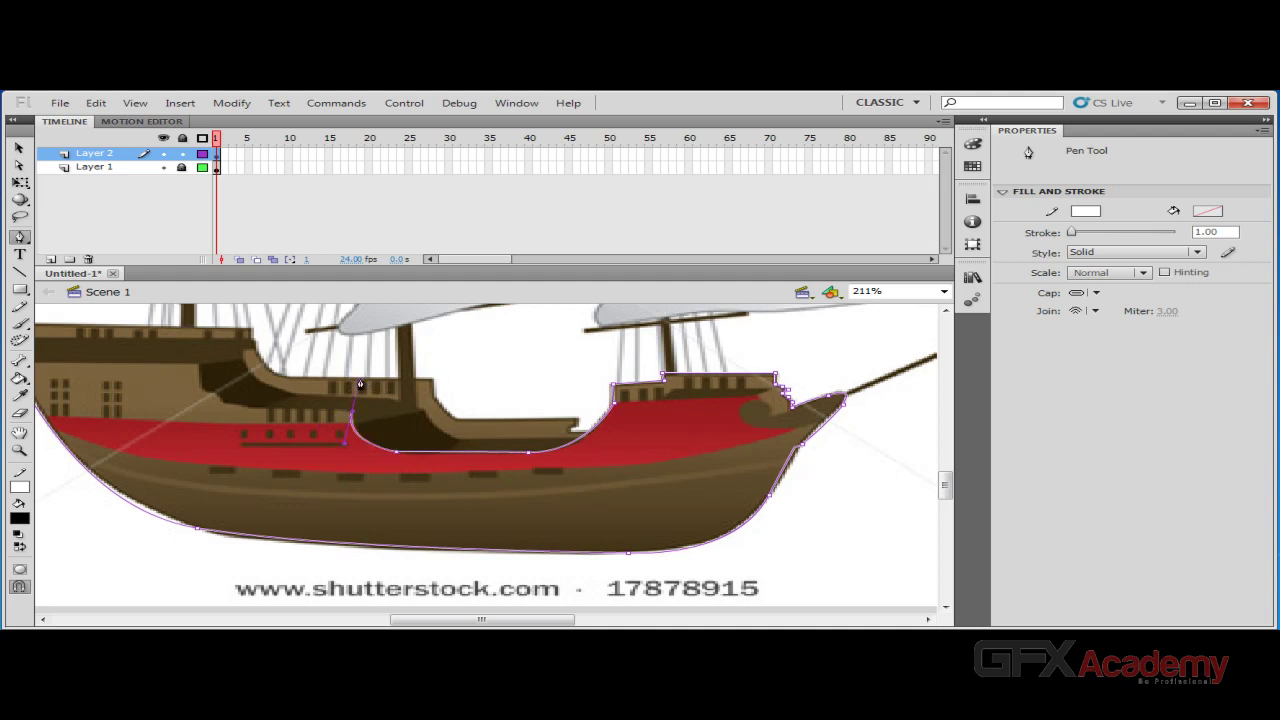
left_click(246, 410)
key("ctrl+z")
left_click(253, 413)
key("ctrl+z")
left_click_drag(225, 389, 282, 431)
key("ctrl+z")
Step: Extend the path along the red band's upper edge toward the stern, and undo the tracing back to the foredeck's inner corner
left_click_drag(350, 422, 367, 413)
left_click(350, 413)
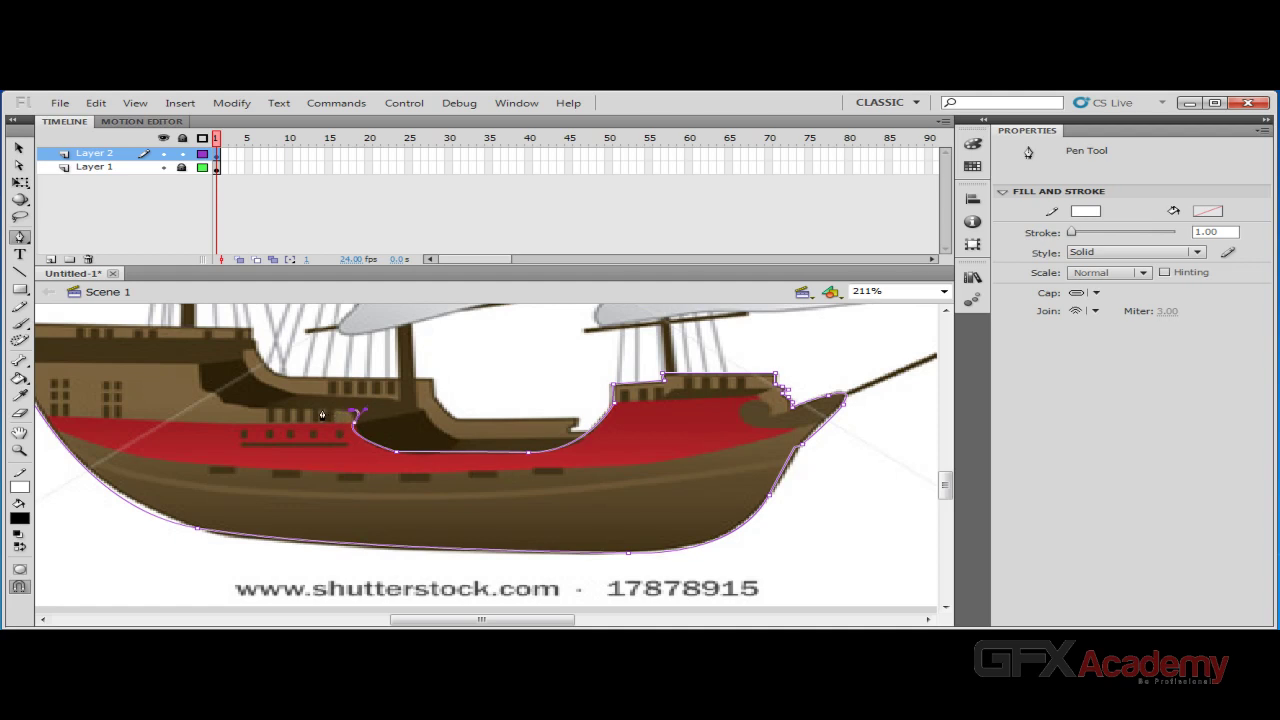
left_click(243, 411)
left_click_drag(445, 621, 417, 623)
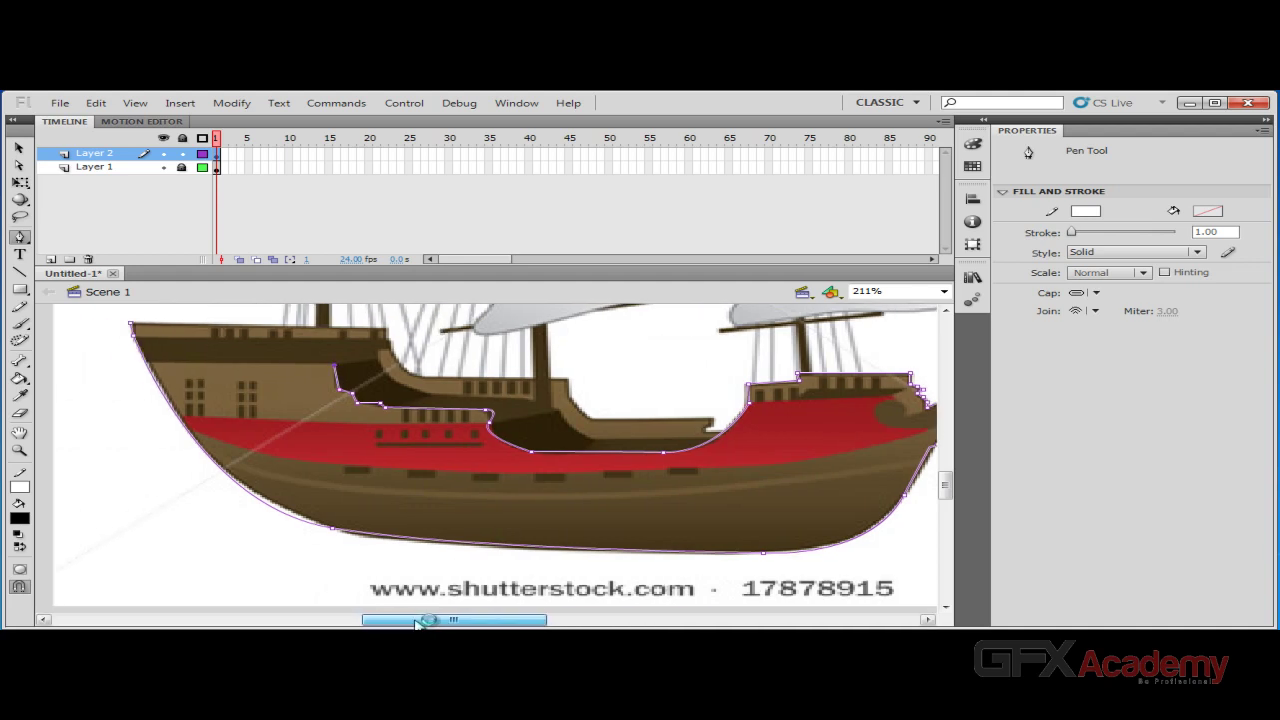
left_click(147, 367)
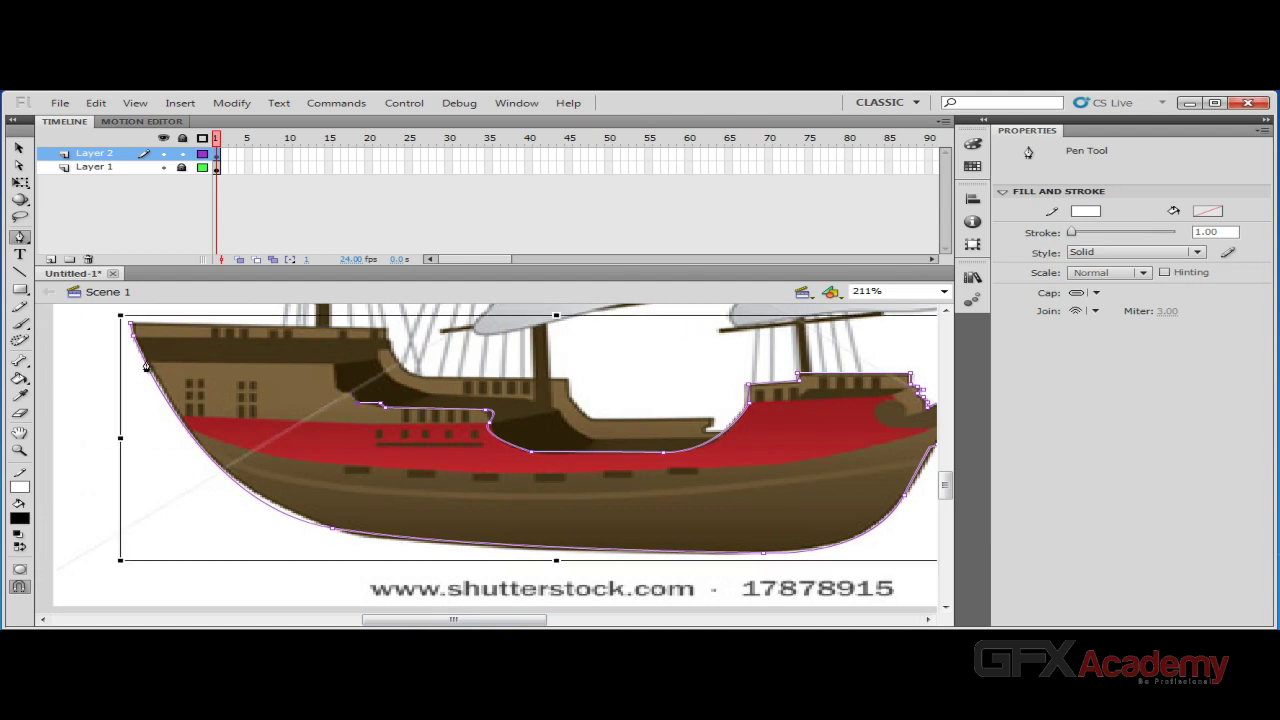
key("ctrl+shift+a")
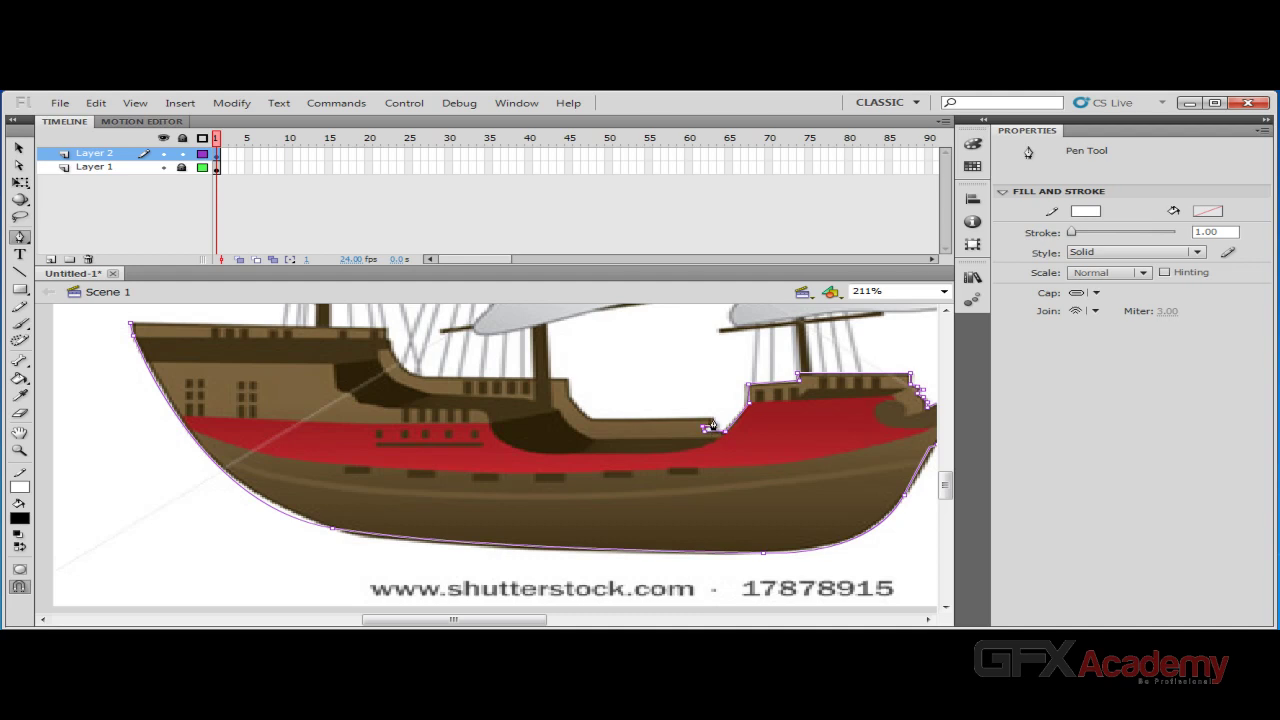
Step: Trace the midship railing and the step up past the middle mast, ending with a curve at the stern deck's front corner
left_click(568, 390)
scroll(546, 383, "up", 3)
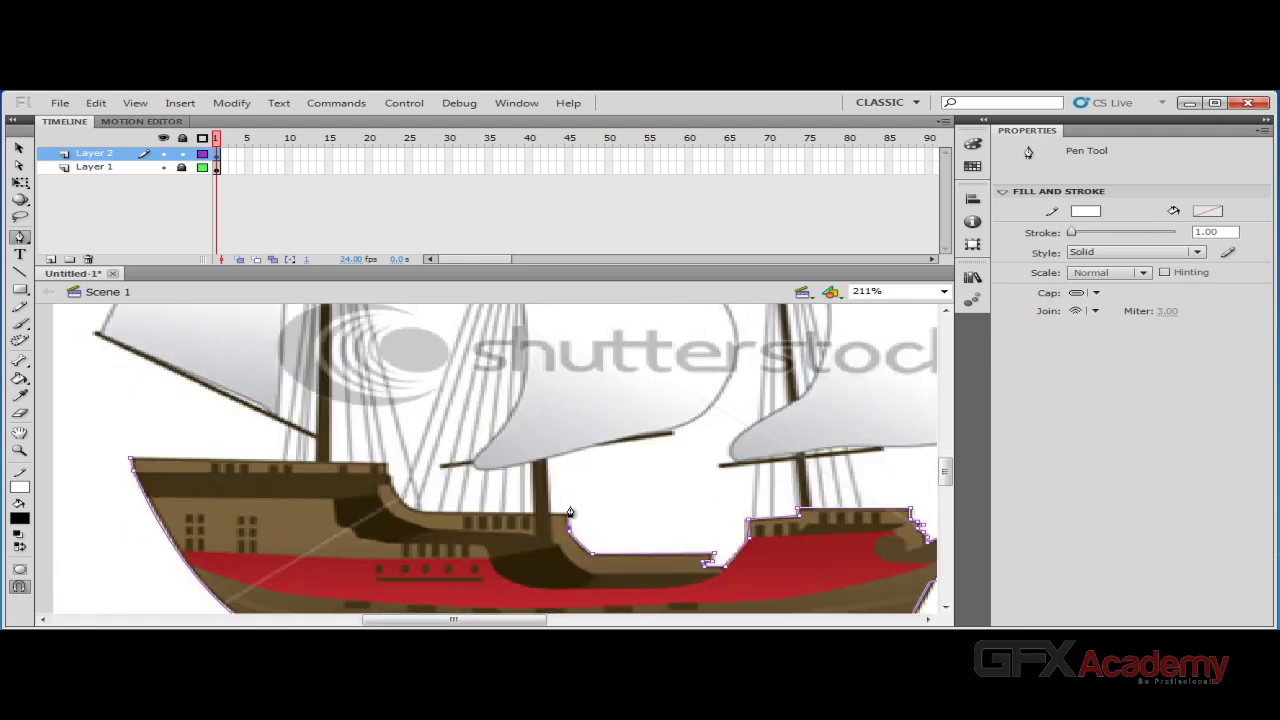
left_click(422, 515)
left_click_drag(387, 469, 386, 424)
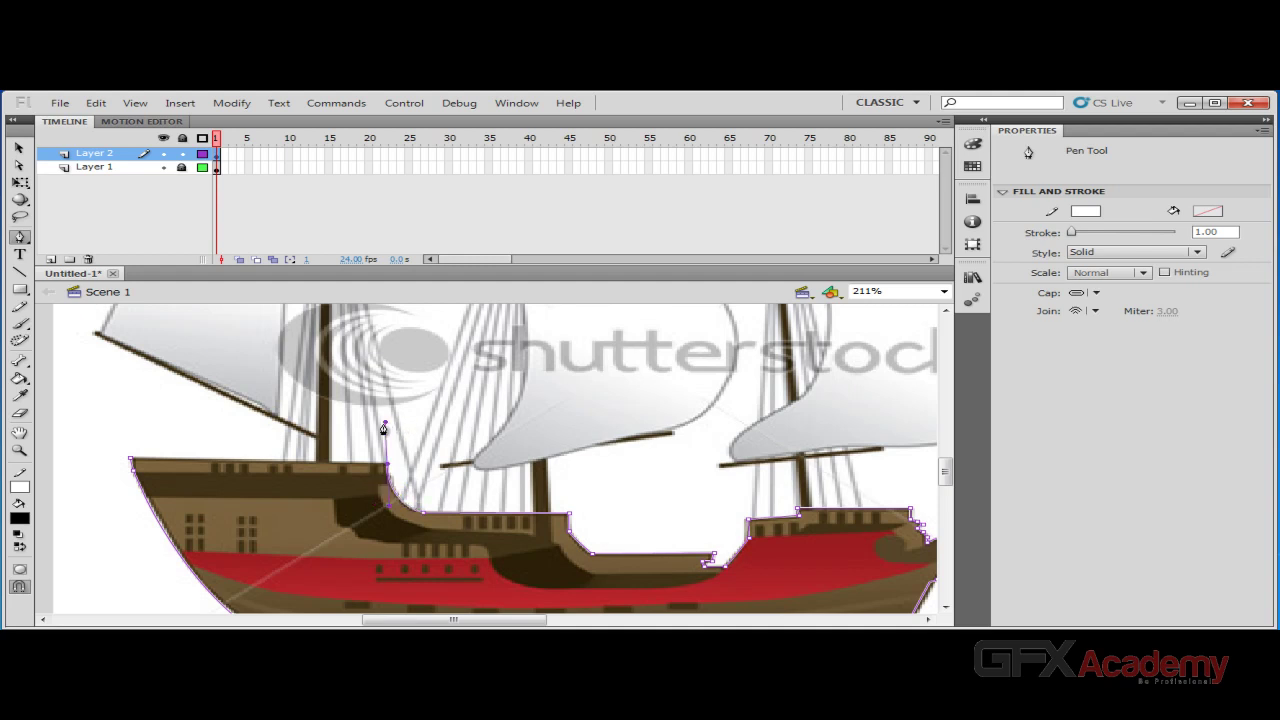
Step: Adjust the curve handle at the stern deck's front corner and close the hull path along the stern deck's top edge
left_click(132, 461)
left_click_drag(385, 423, 317, 403)
left_click(19, 164)
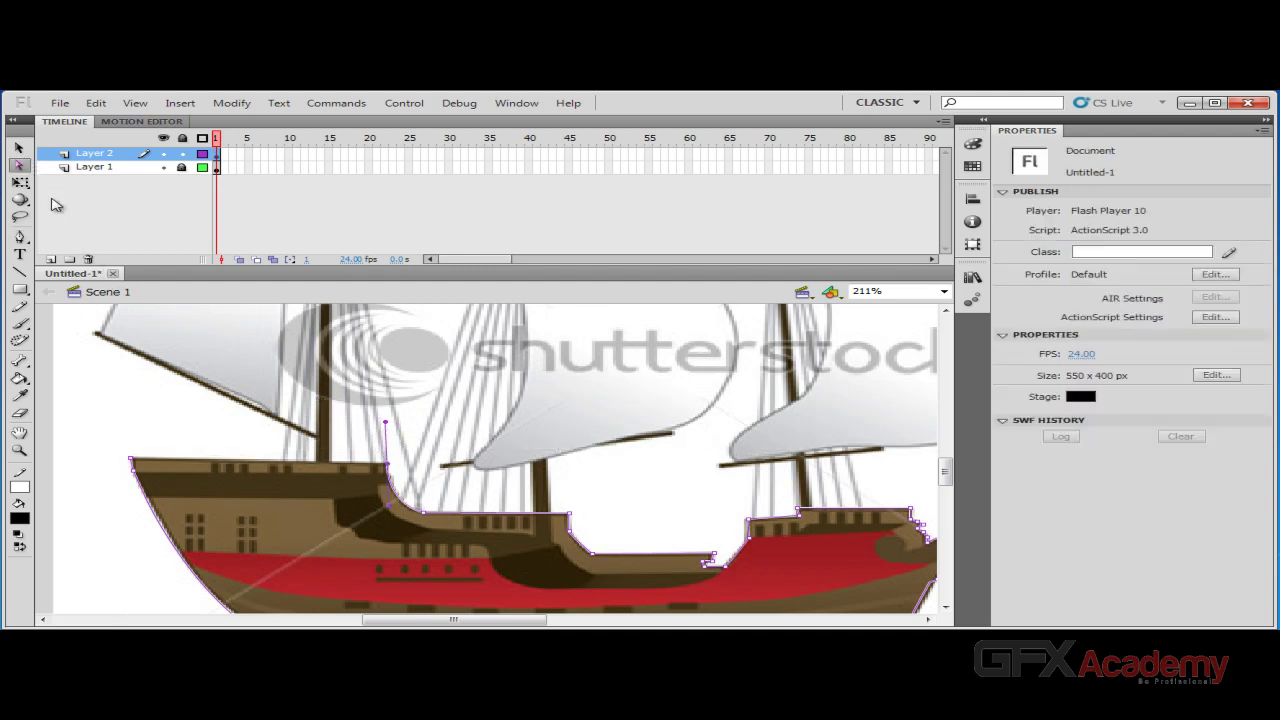
left_click(385, 423)
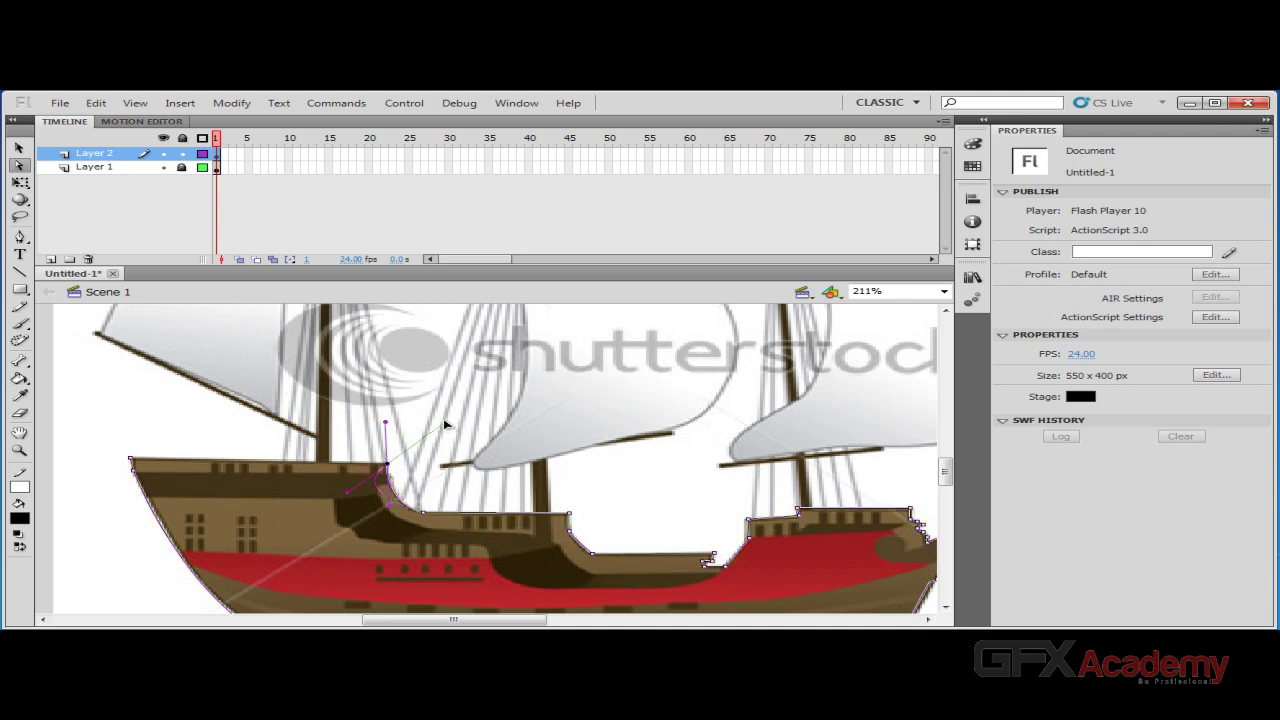
left_click_drag(391, 425, 391, 428)
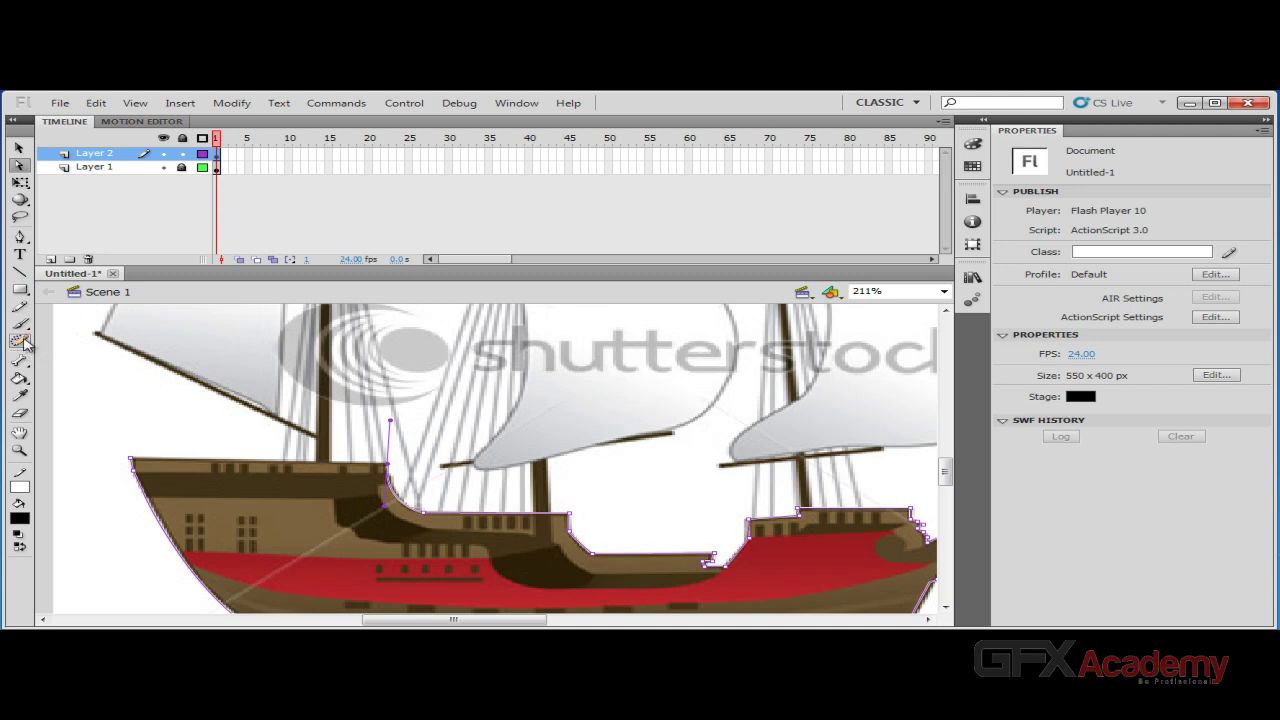
left_click(20, 237)
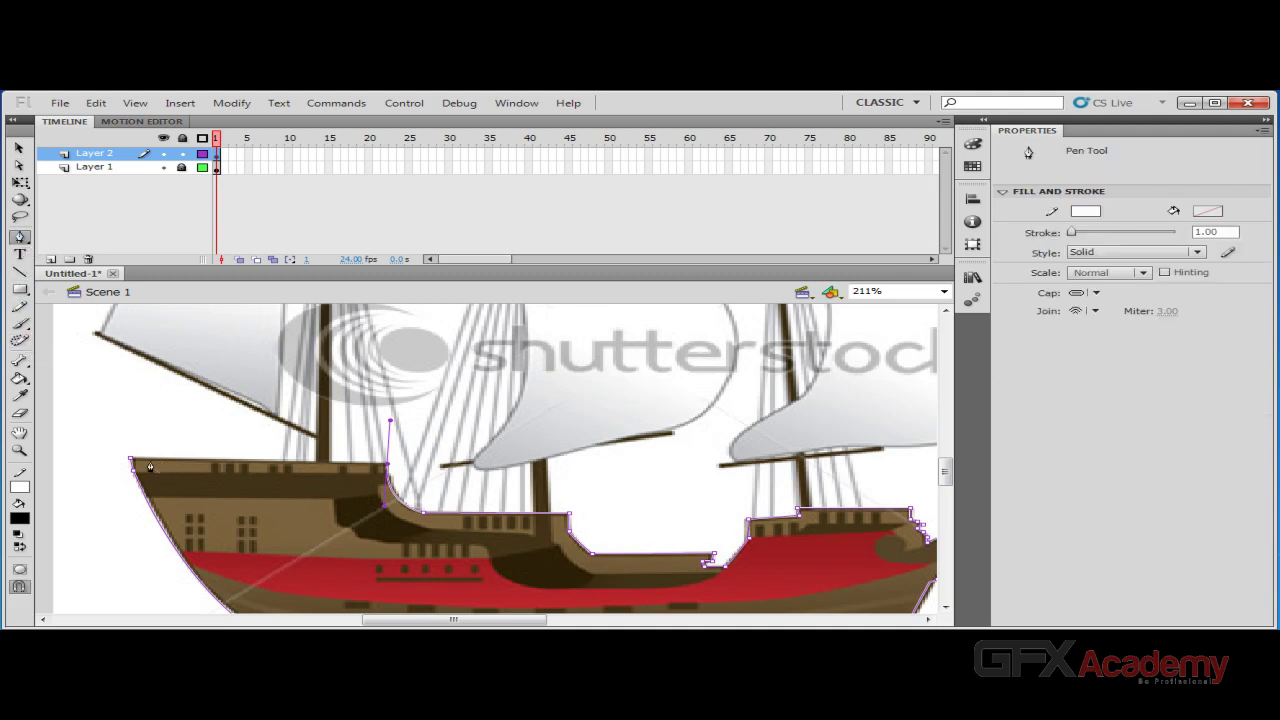
left_click(387, 466)
Step: Reposition the anchor point on the hull's front edge just below the bow tip with the Subselection tool
scroll(363, 488, "down", 2)
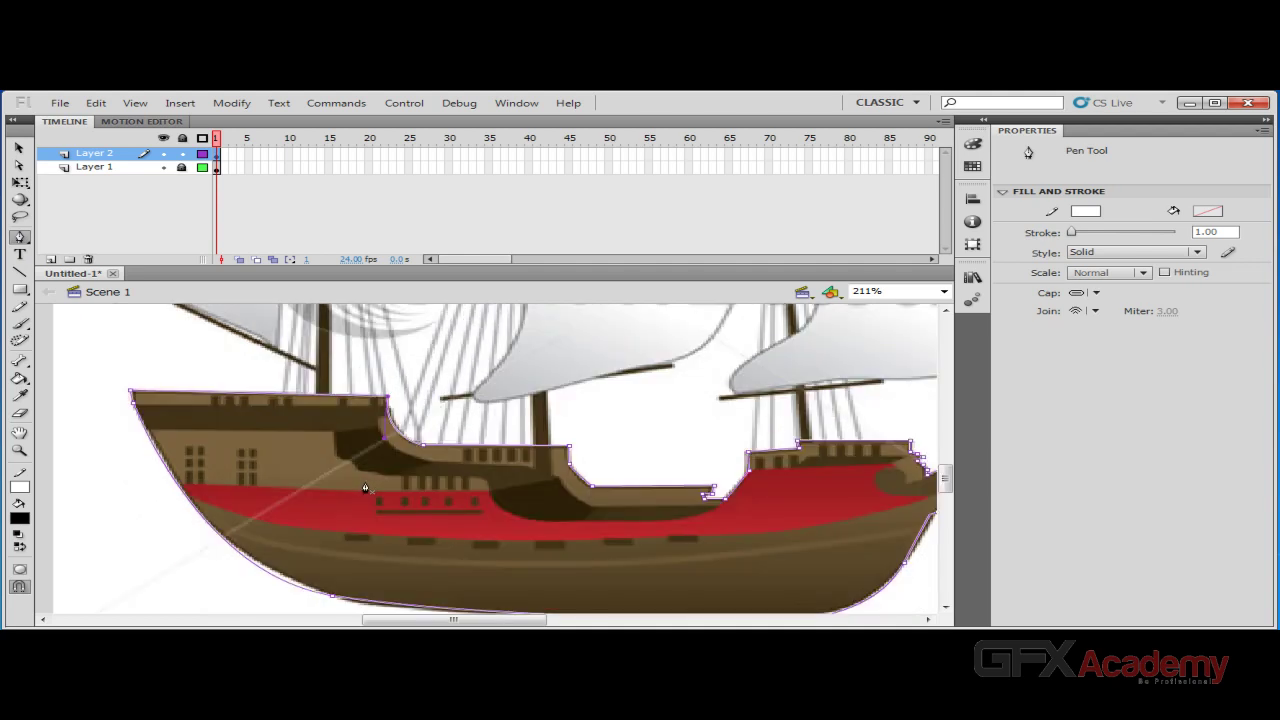
left_click_drag(480, 622, 513, 624)
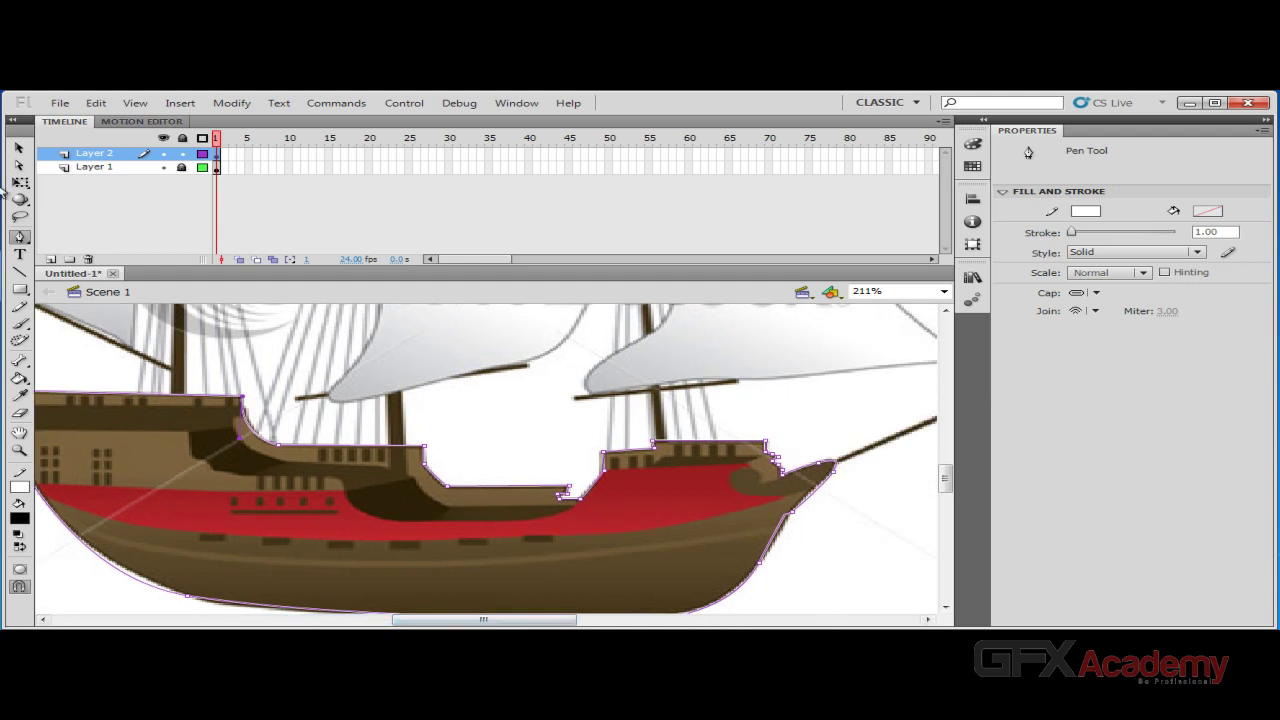
left_click(19, 168)
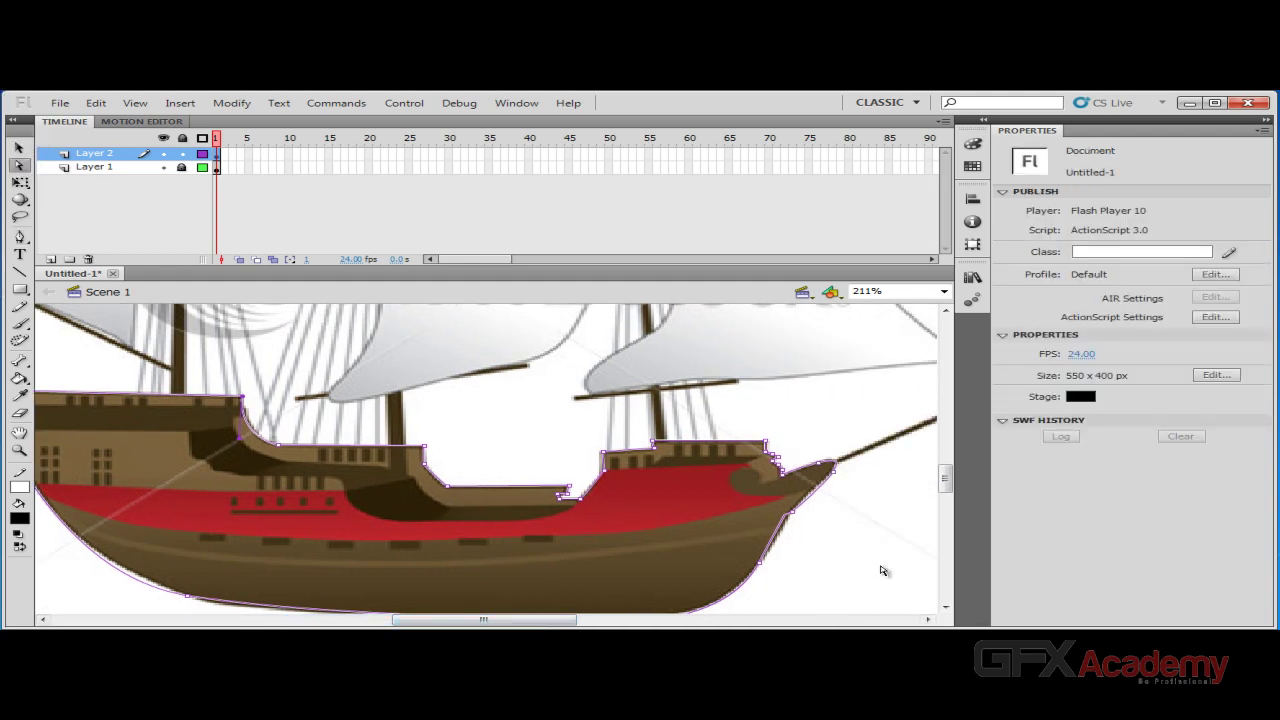
left_click(784, 523)
left_click_drag(791, 523, 790, 536)
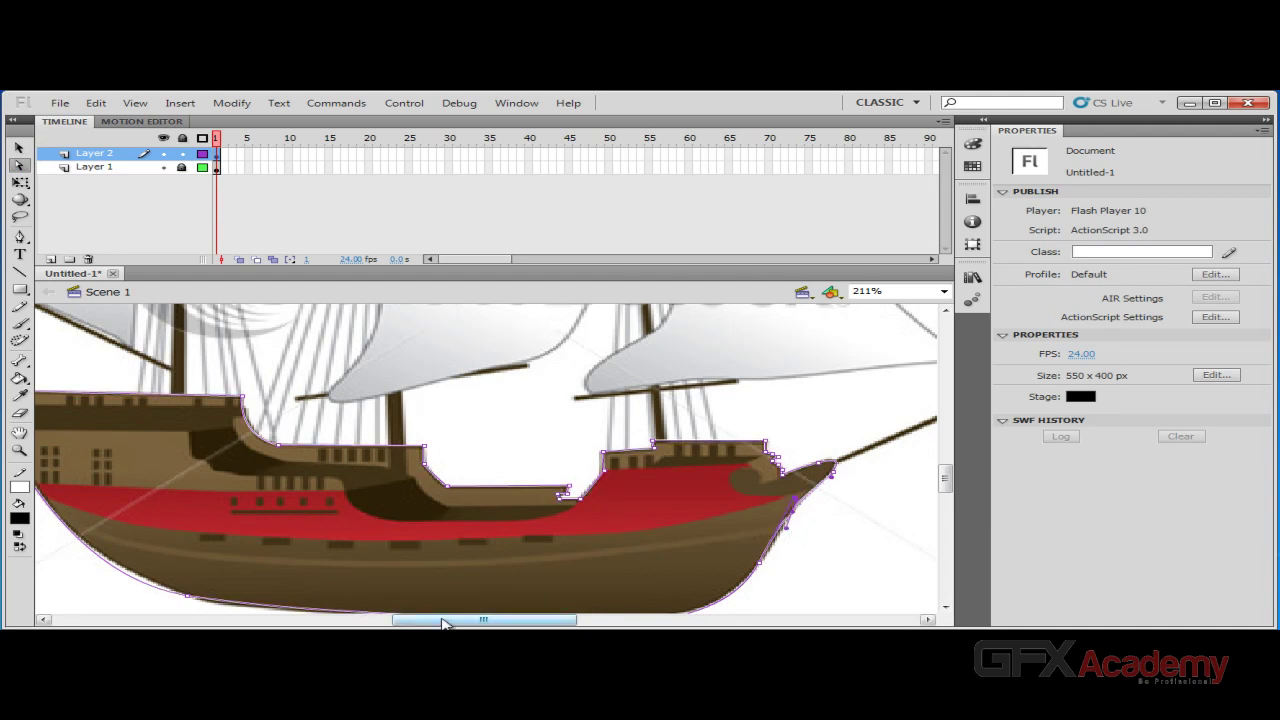
Step: Refit the outline to the hull's bottom edge by repositioning the lower stern anchor point and adjusting its curve handle
scroll(349, 583, "down", 5)
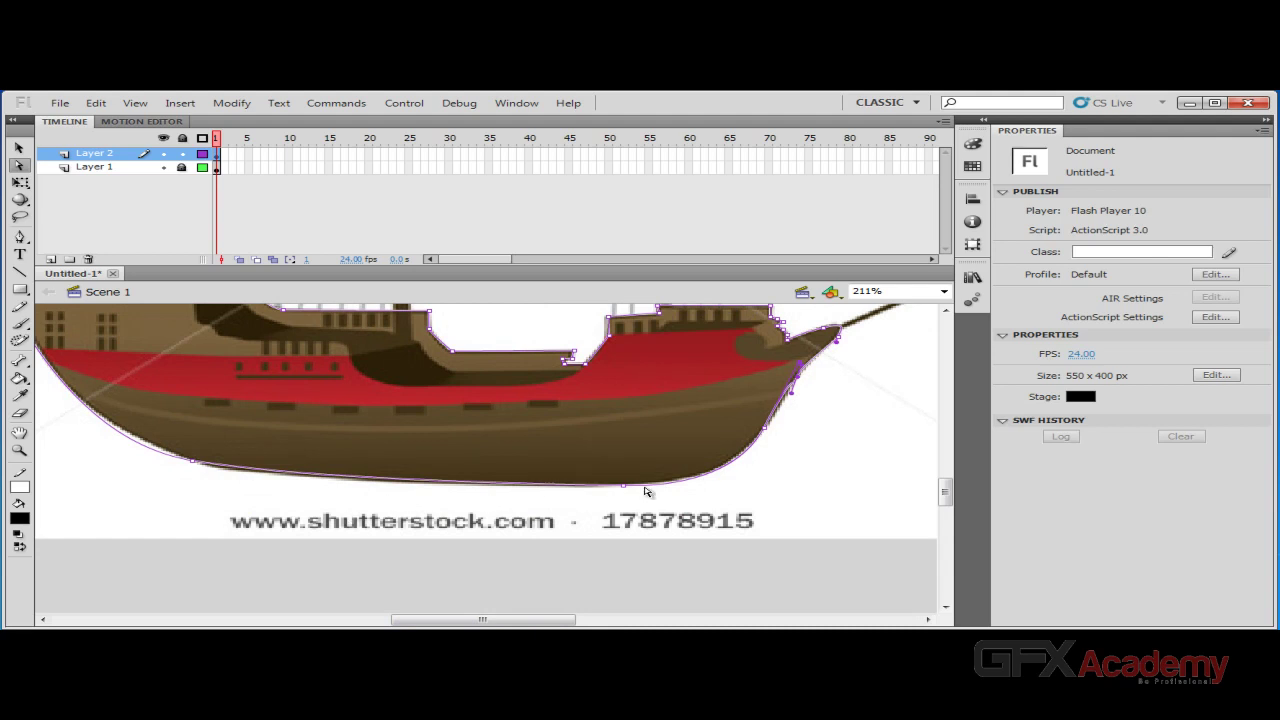
left_click(193, 463)
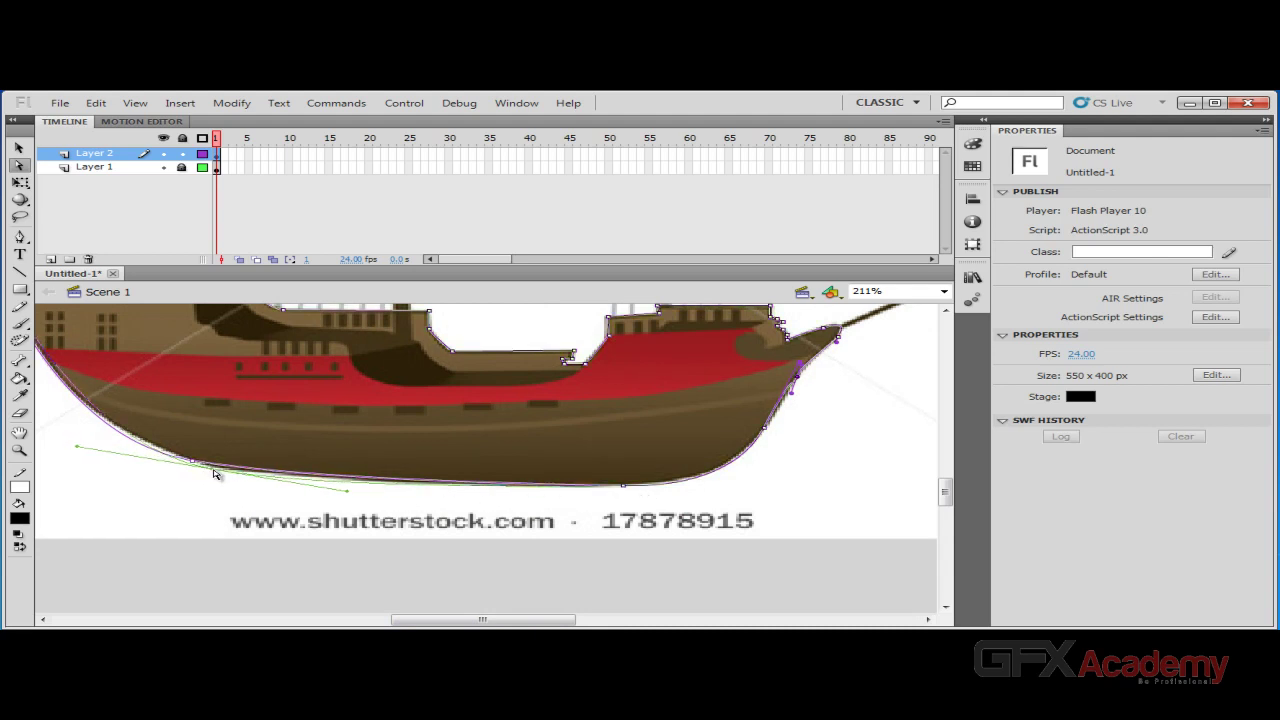
left_click_drag(222, 474, 216, 474)
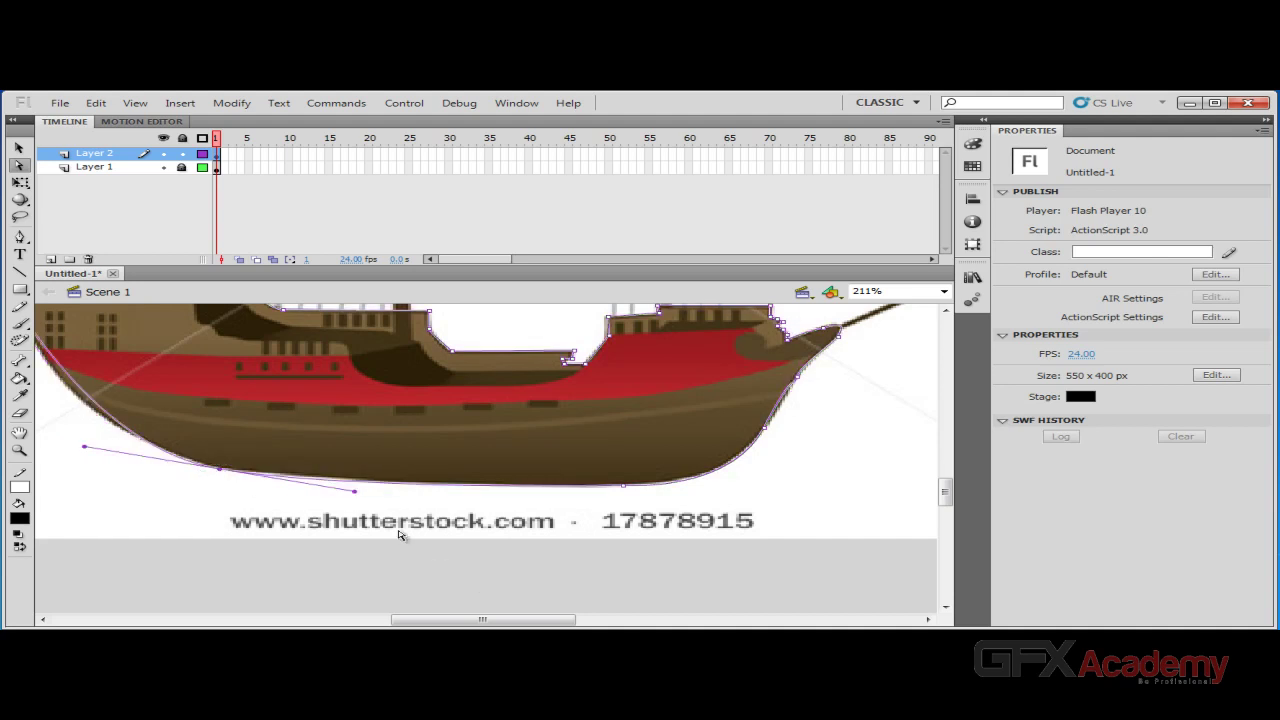
left_click_drag(357, 494, 673, 526)
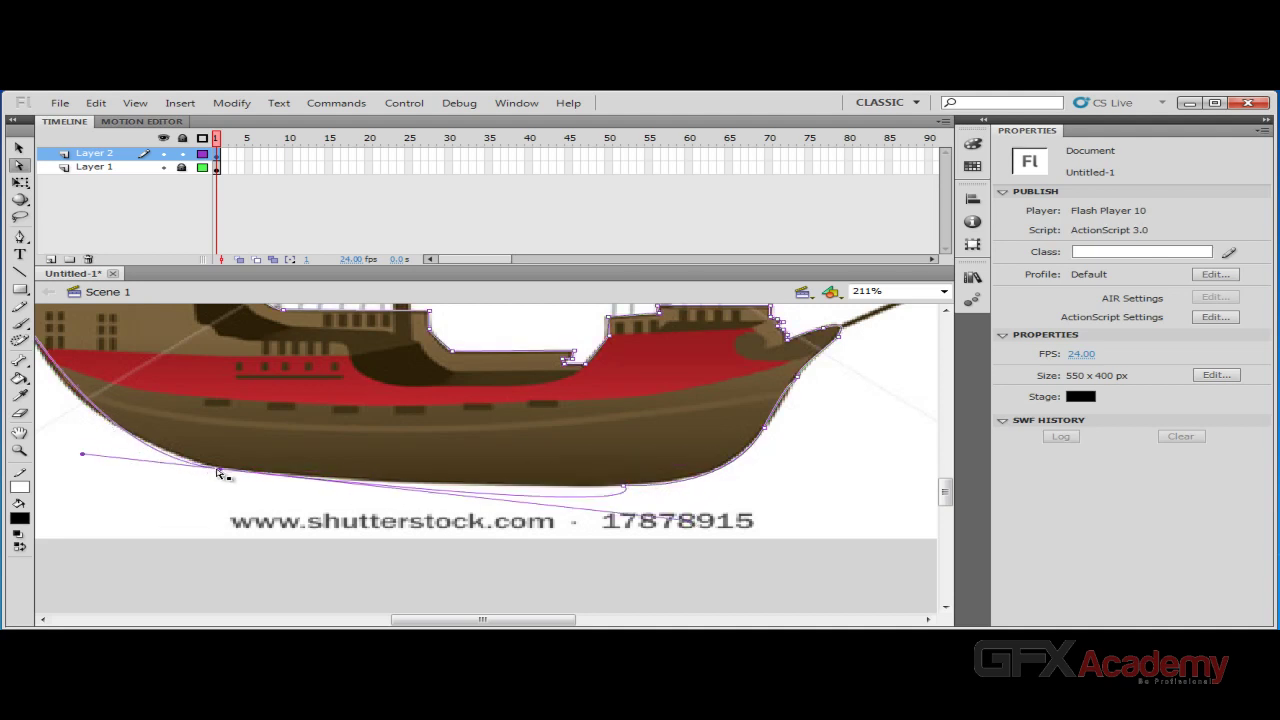
left_click_drag(222, 473, 195, 464)
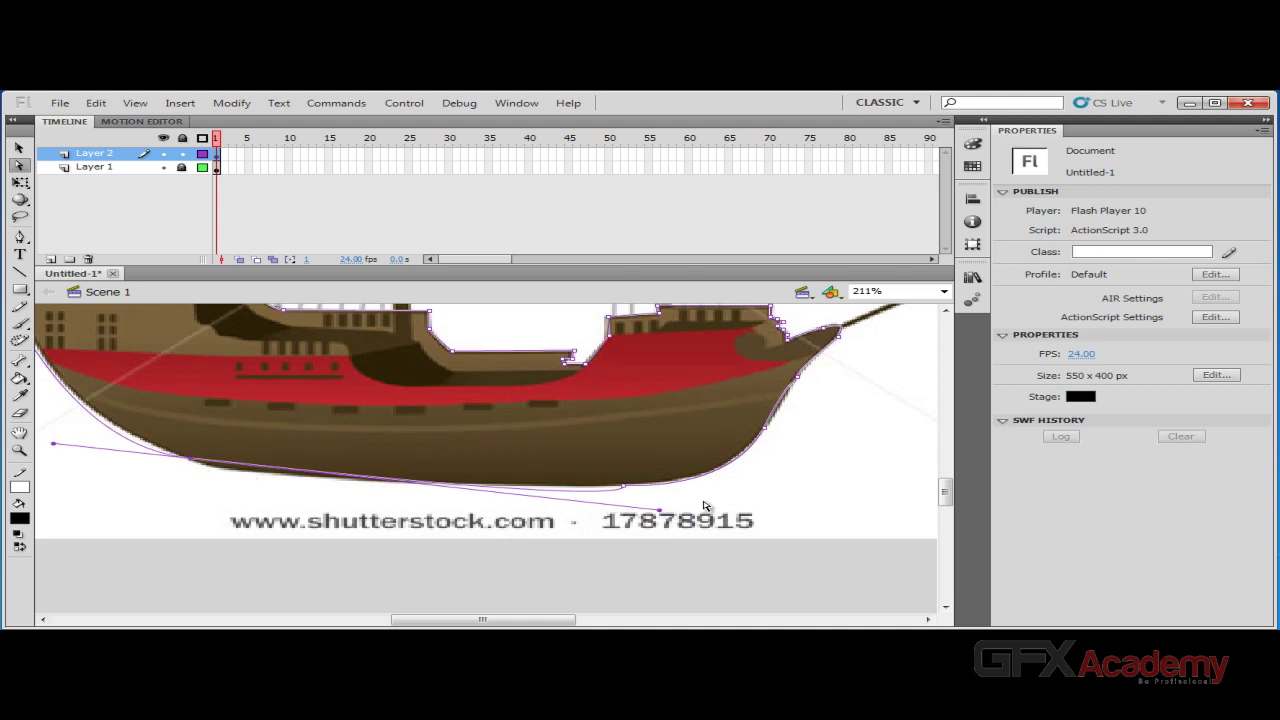
left_click_drag(660, 513, 393, 500)
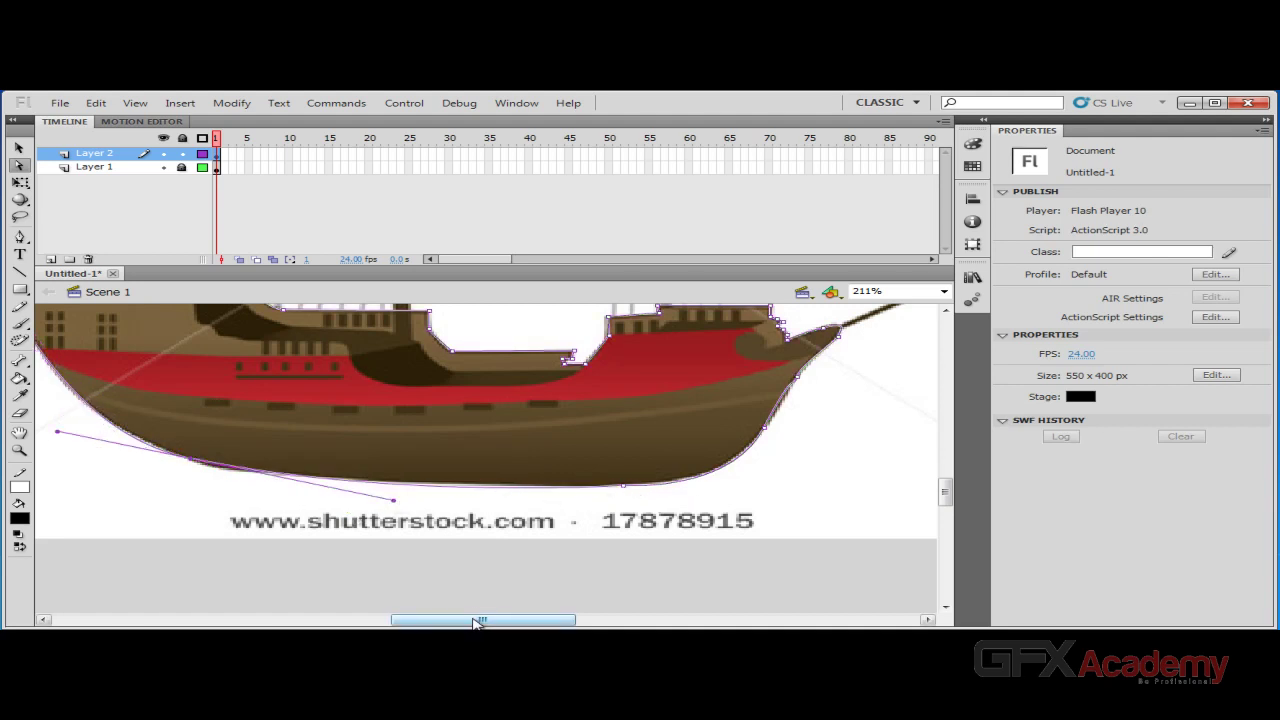
Step: Select the entire hull outline and change its stroke colour to green
left_click_drag(477, 620, 457, 620)
scroll(444, 577, "up", 3)
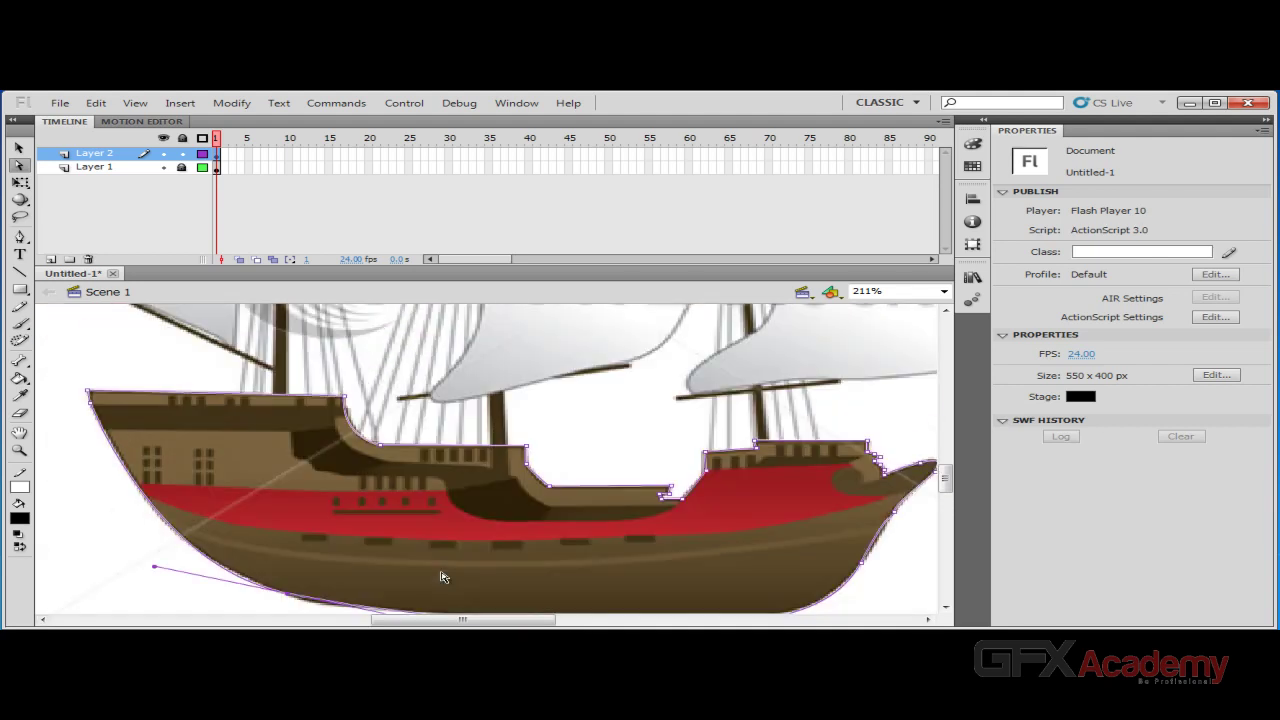
left_click(18, 149)
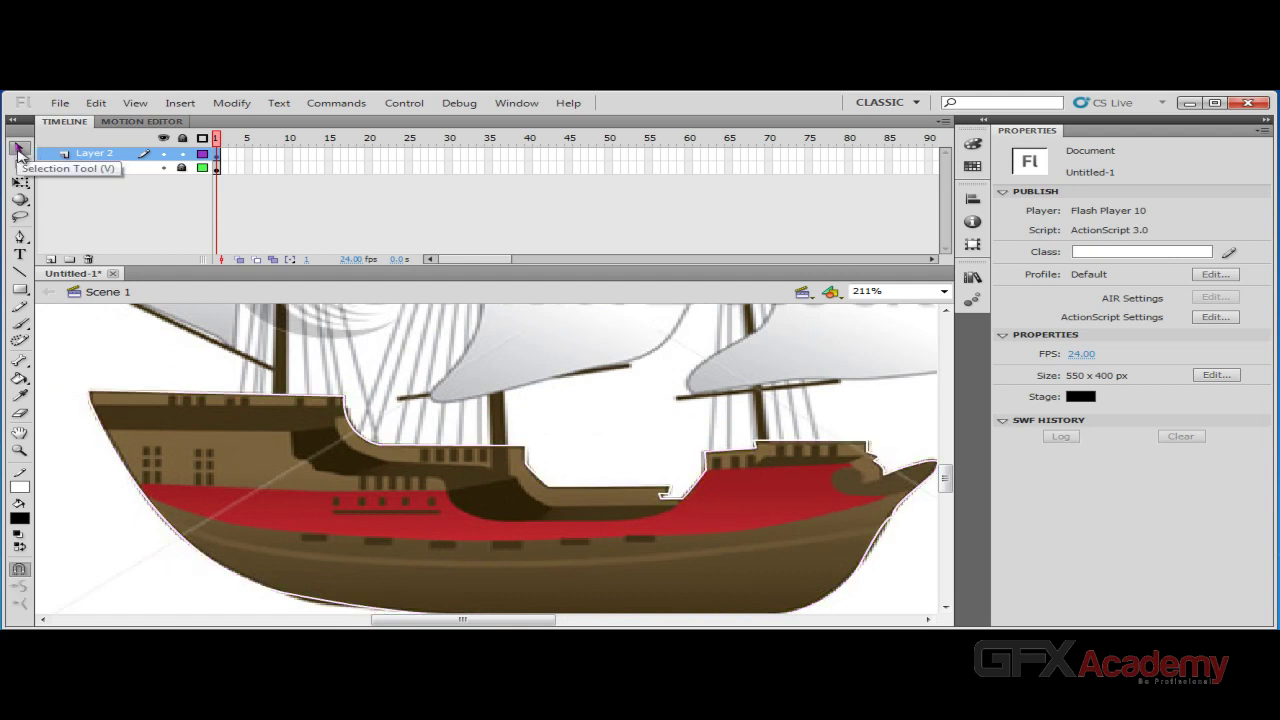
left_click(498, 448)
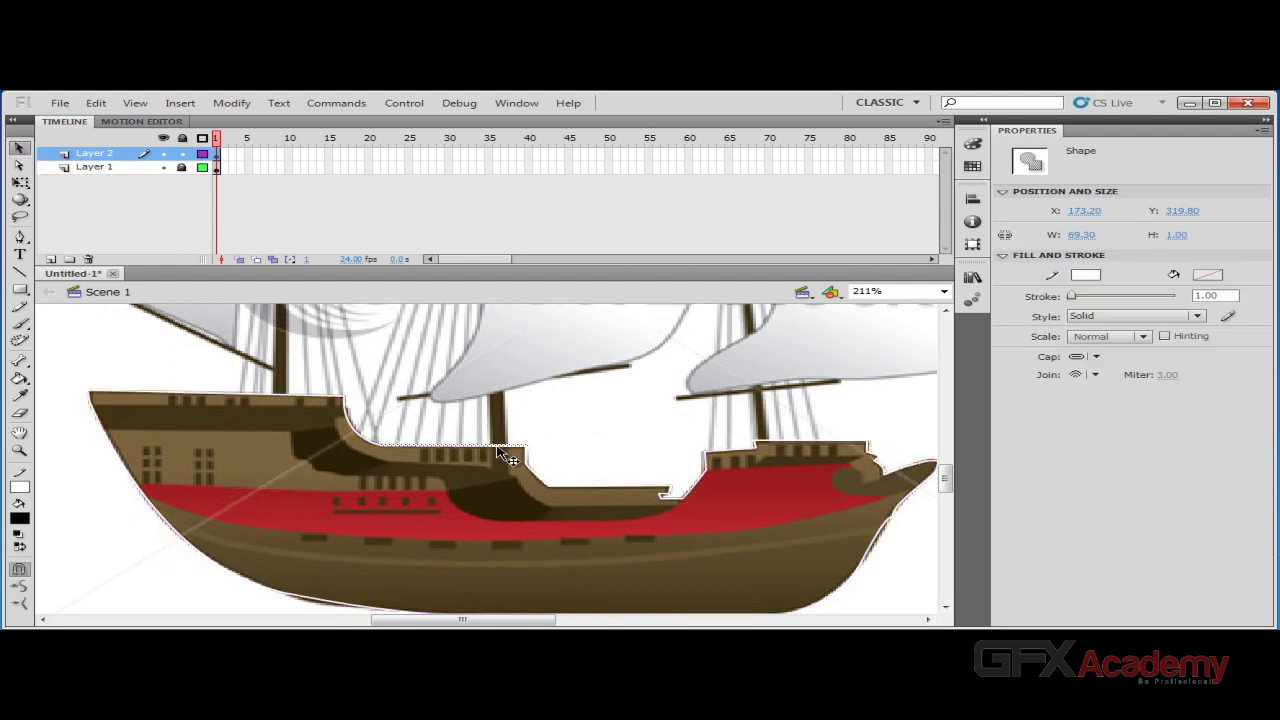
double_click(499, 449)
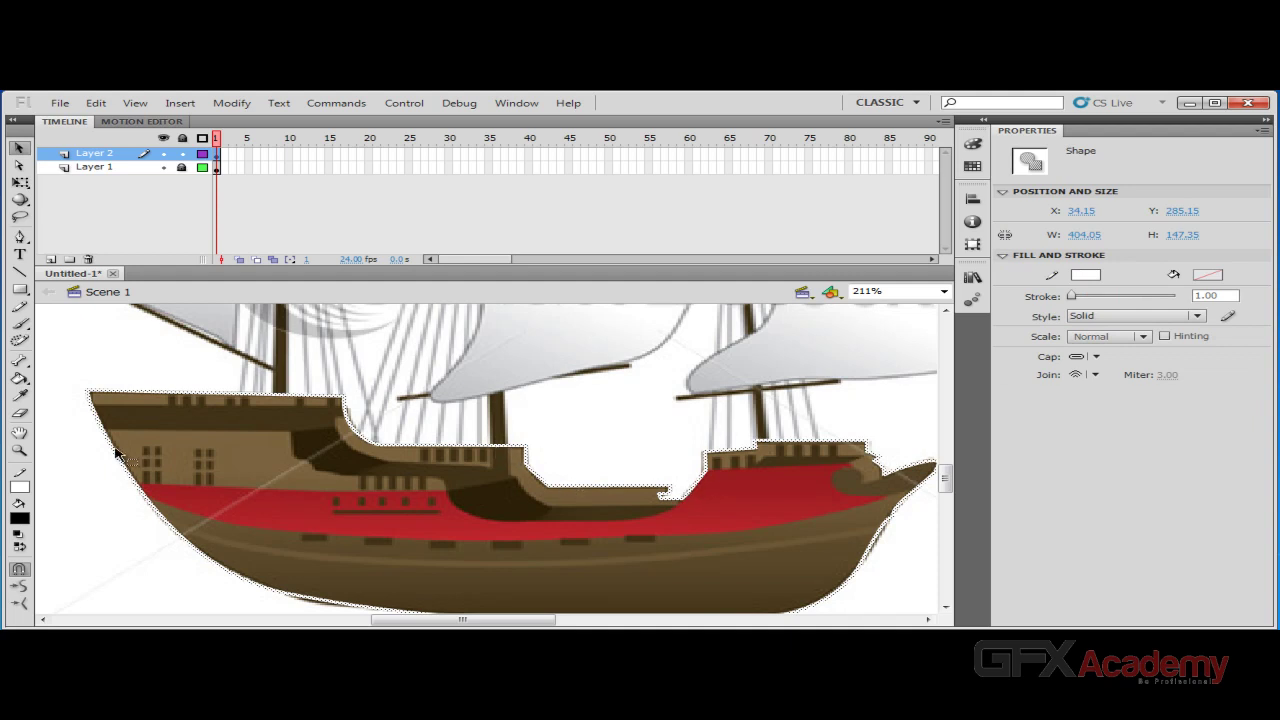
left_click(22, 488)
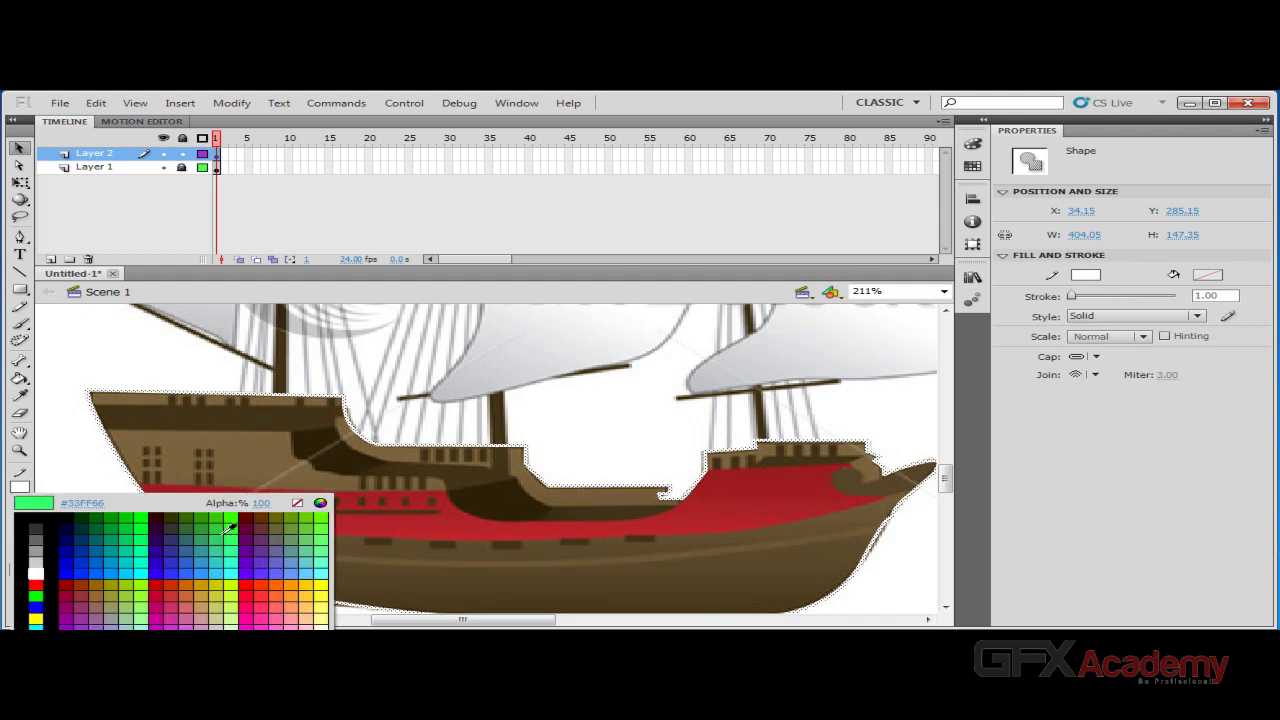
left_click(203, 521)
left_click(157, 366)
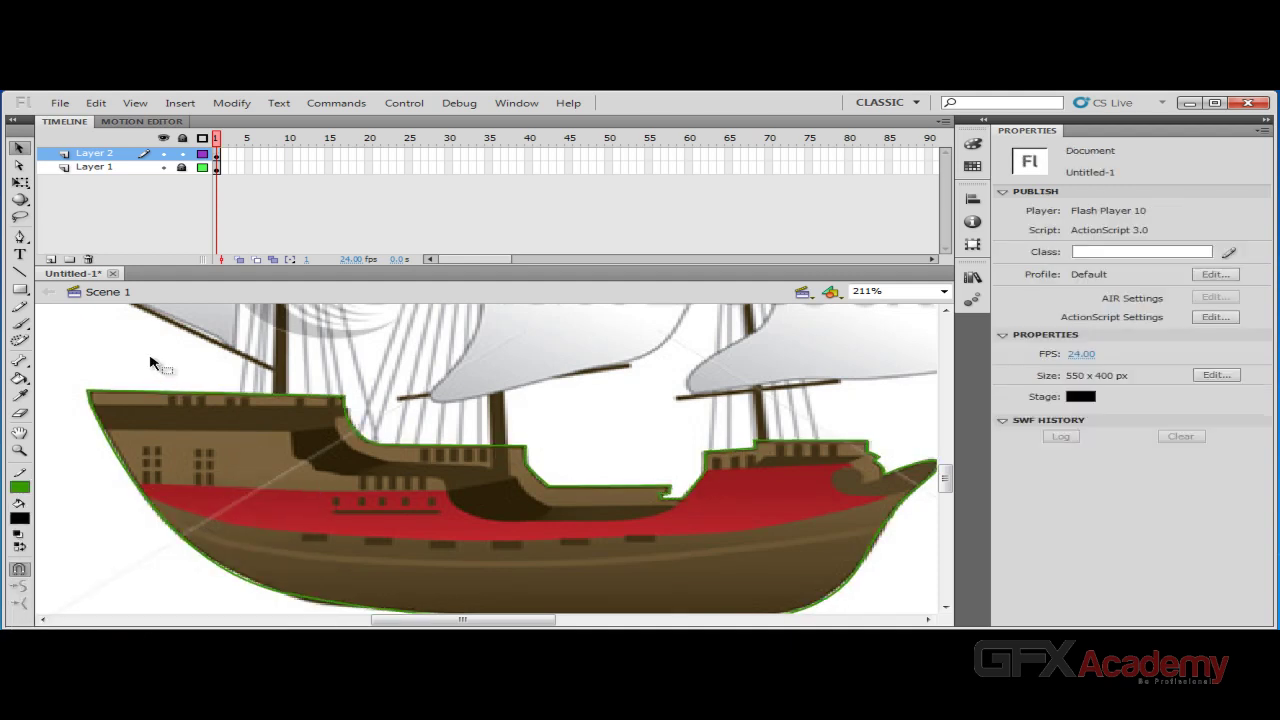
Step: Briefly toggle the visibility of all layers, and hide only Layer 1 with the ship image
left_click_drag(533, 622, 546, 622)
scroll(586, 534, "down", 2)
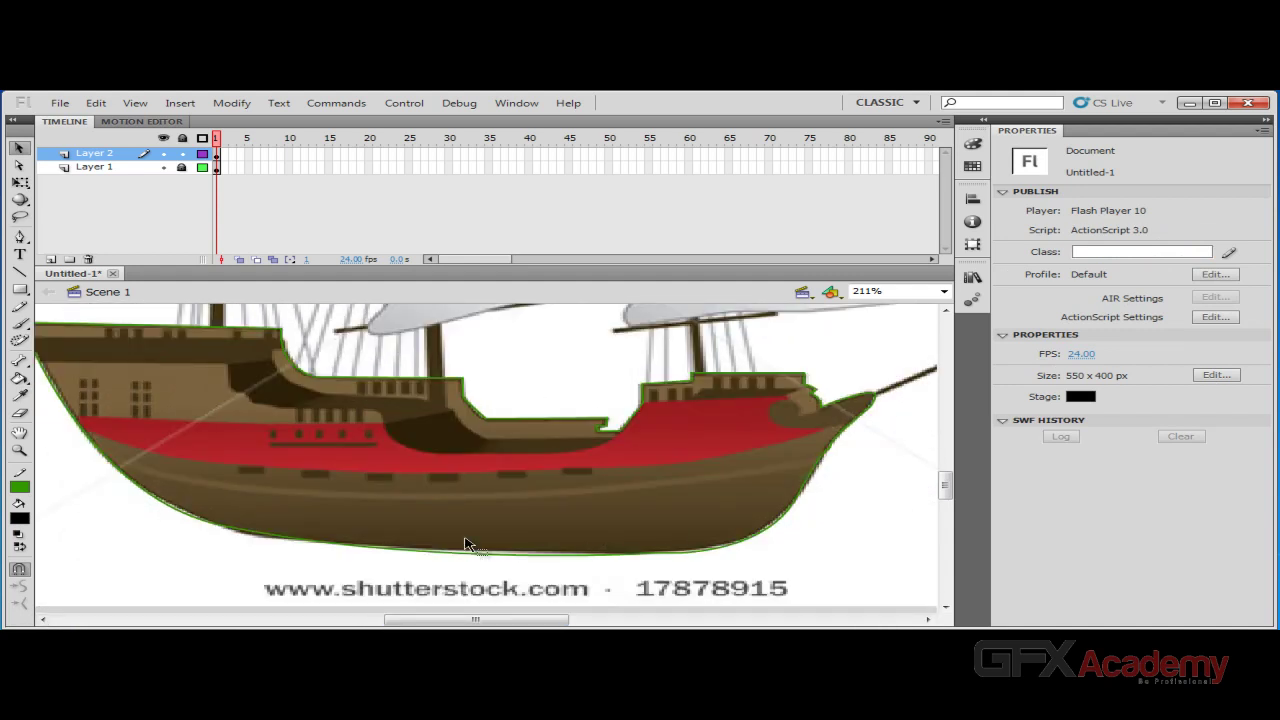
left_click(164, 138)
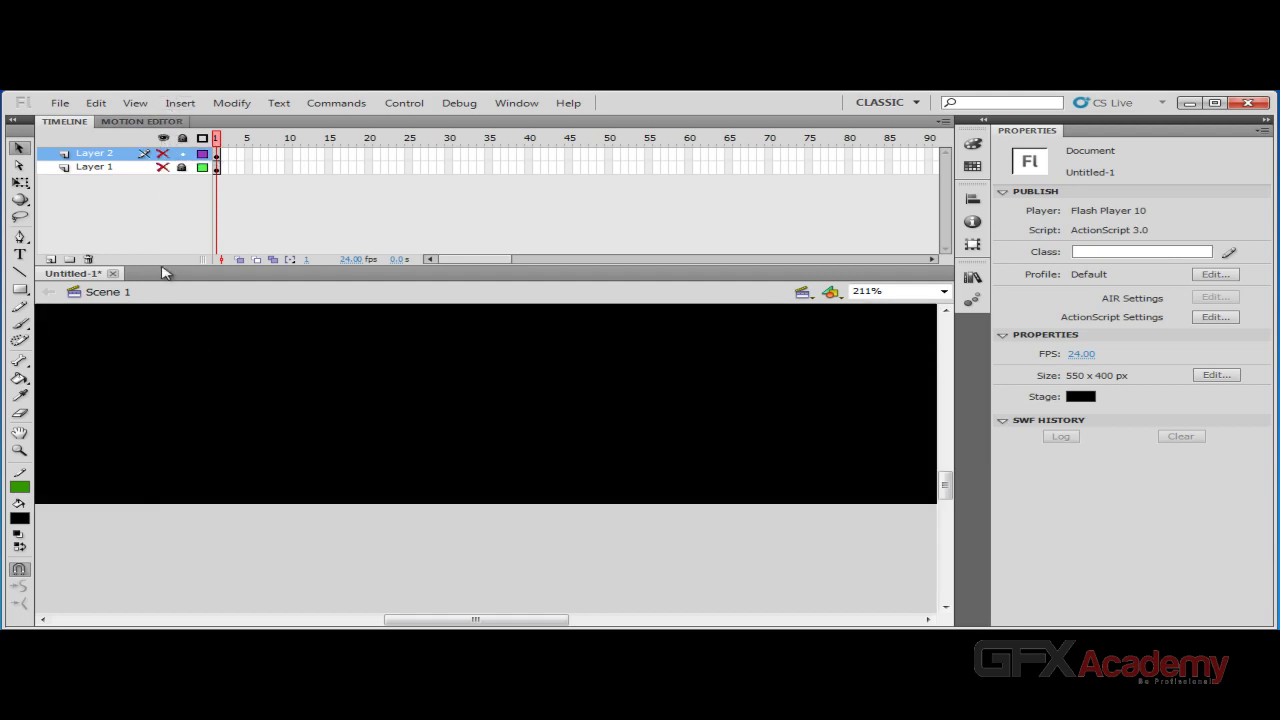
left_click(164, 138)
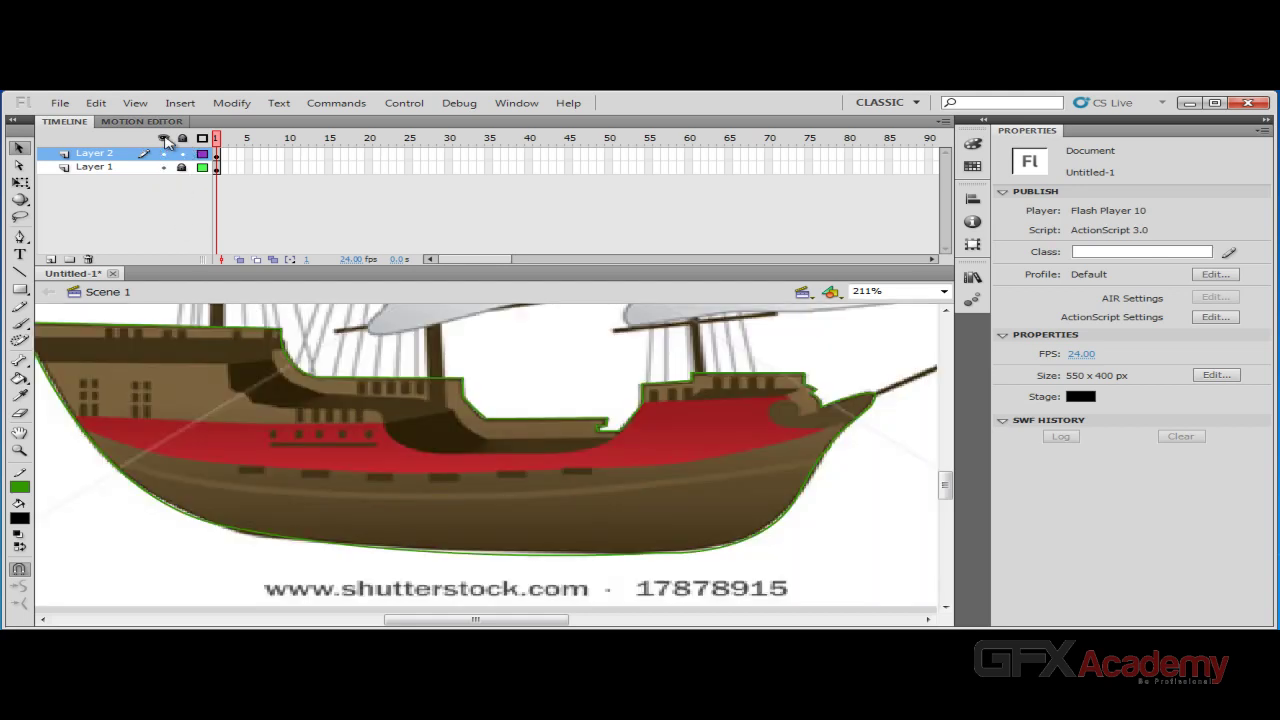
left_click(164, 167)
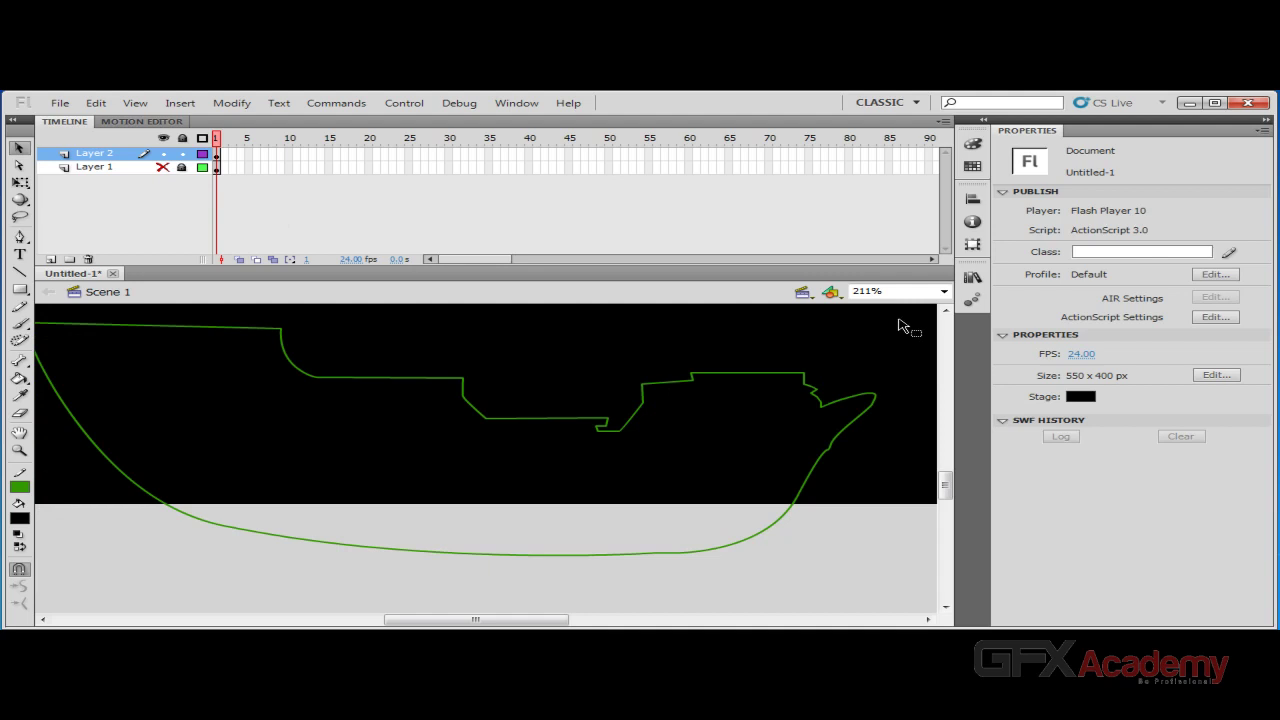
Step: Select the whole hull outline and move it up onto the stage, to about X 20, Y 239
left_click_drag(905, 322, 38, 604)
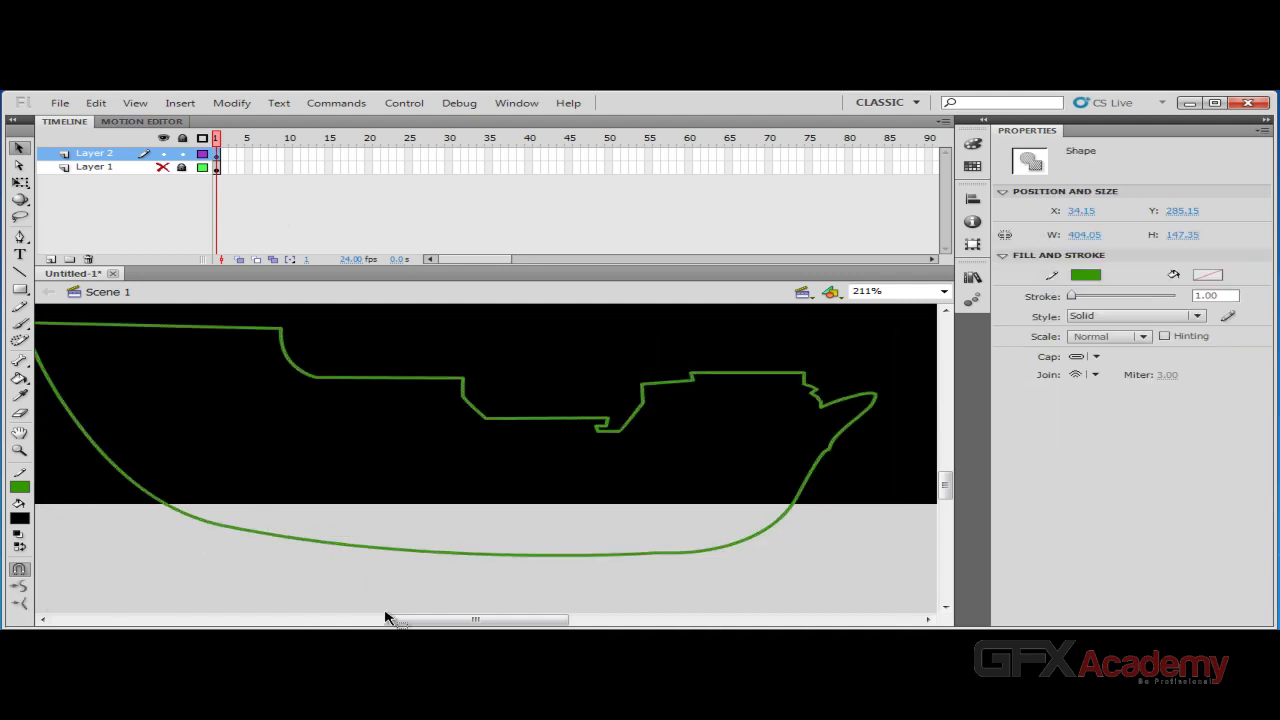
left_click_drag(440, 620, 421, 620)
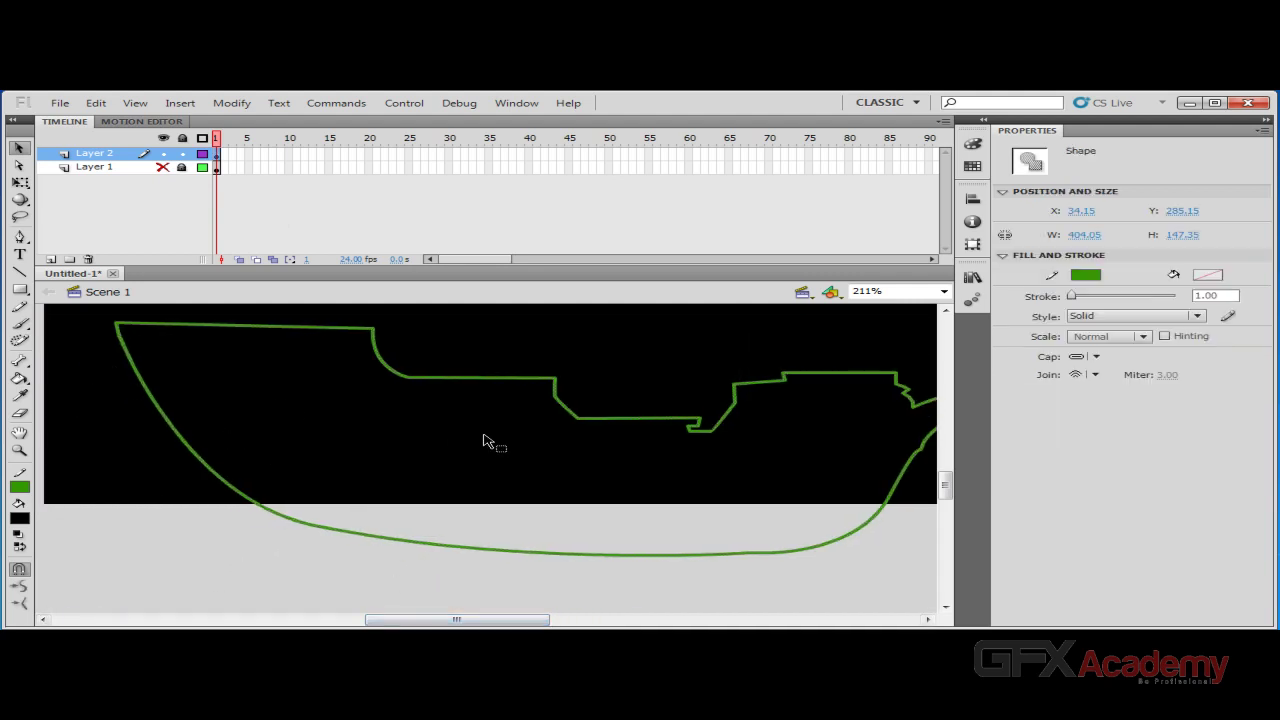
left_click_drag(583, 421, 540, 338)
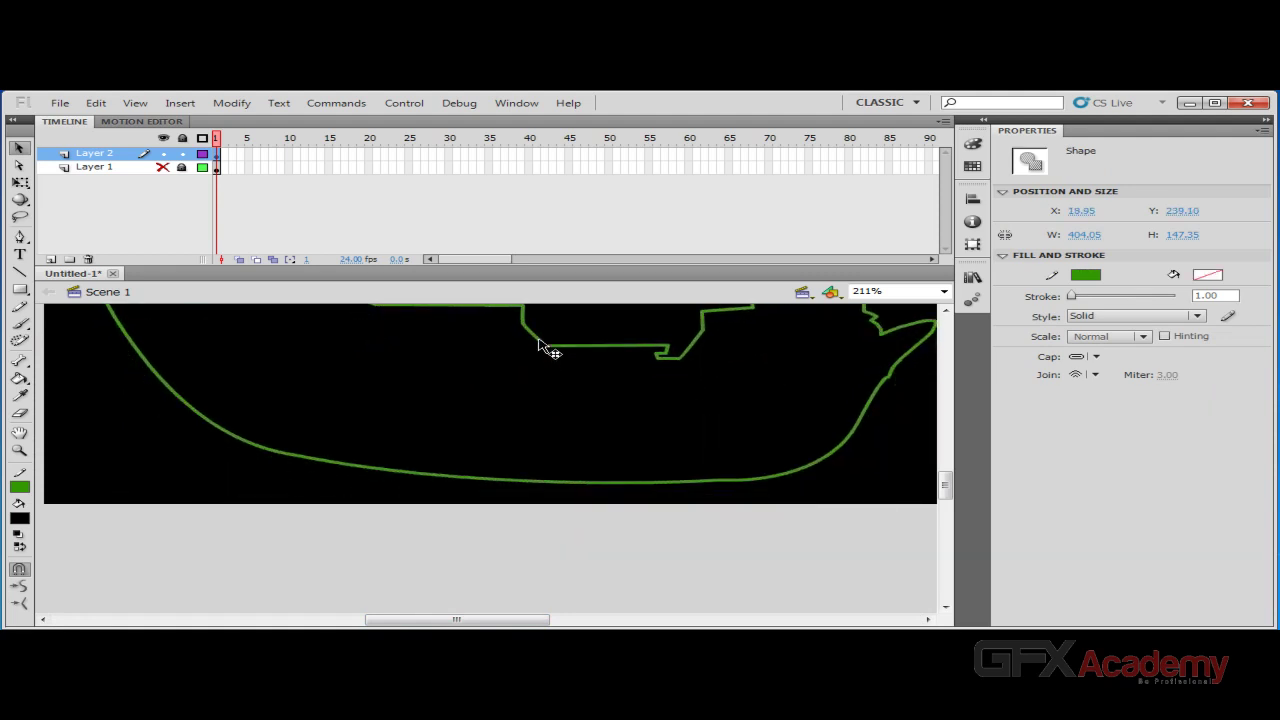
scroll(605, 510, "up", 3)
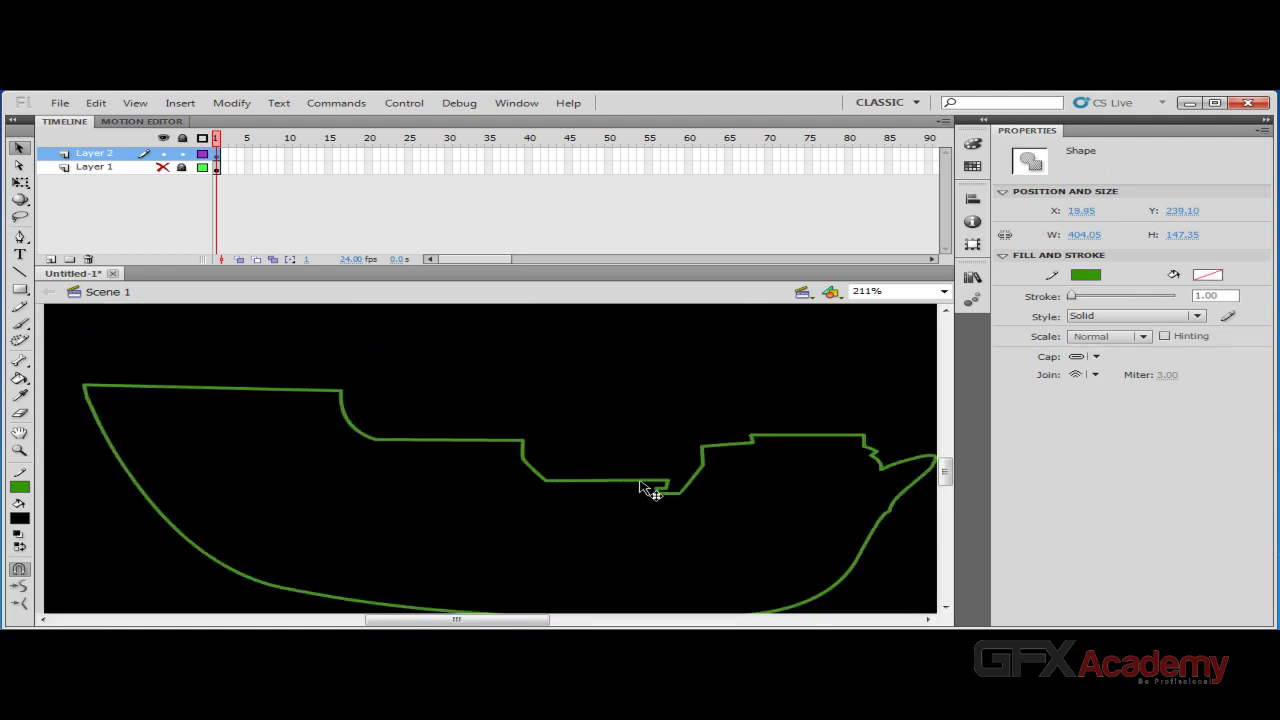
Step: View the stage at 100%, move the whole hull outline near its centre at about X 63, Y 179, and deselect it
left_click(928, 292)
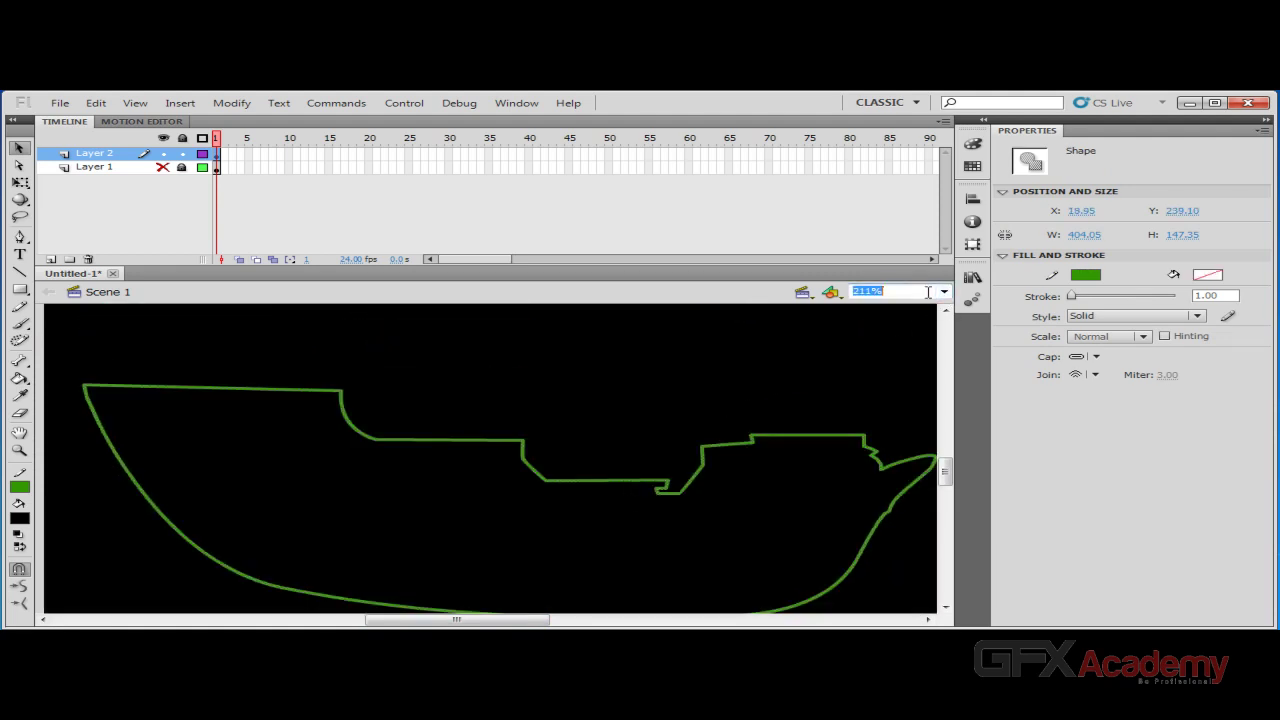
type("100")
key("Return")
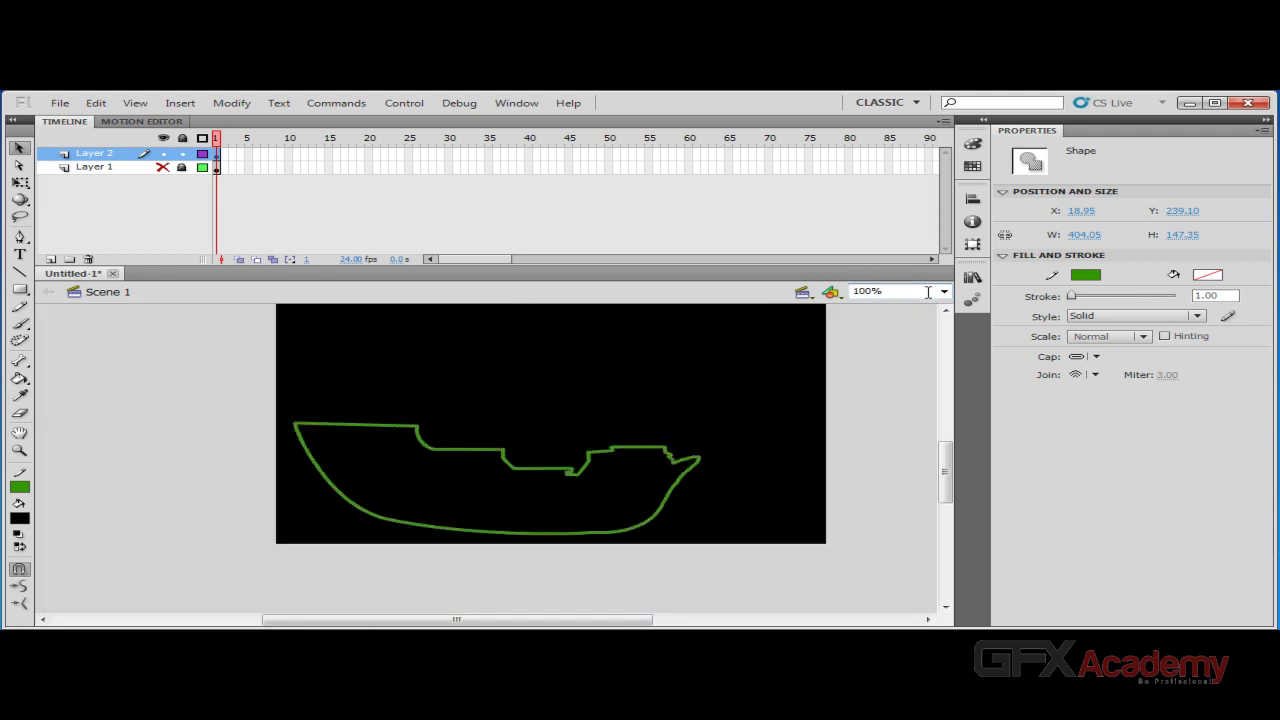
left_click_drag(785, 372, 105, 581)
left_click_drag(554, 466, 609, 434)
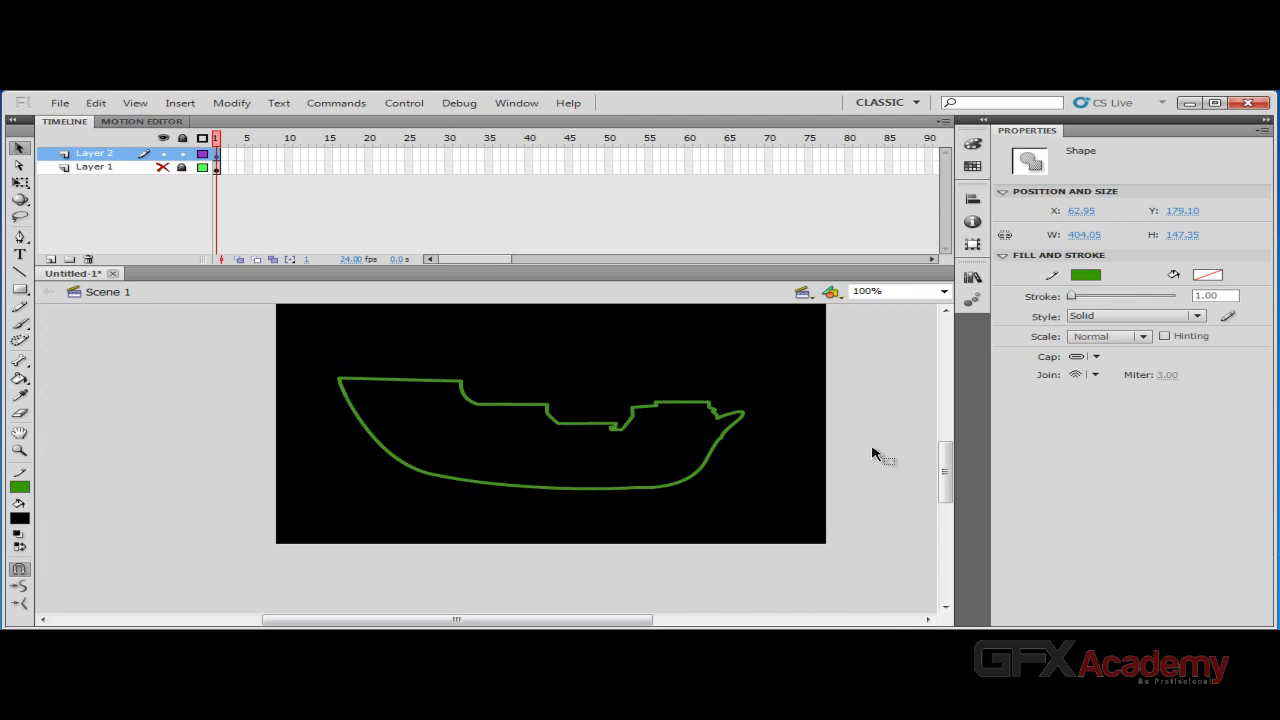
left_click(838, 445)
left_click_drag(866, 357, 229, 556)
left_click(588, 484)
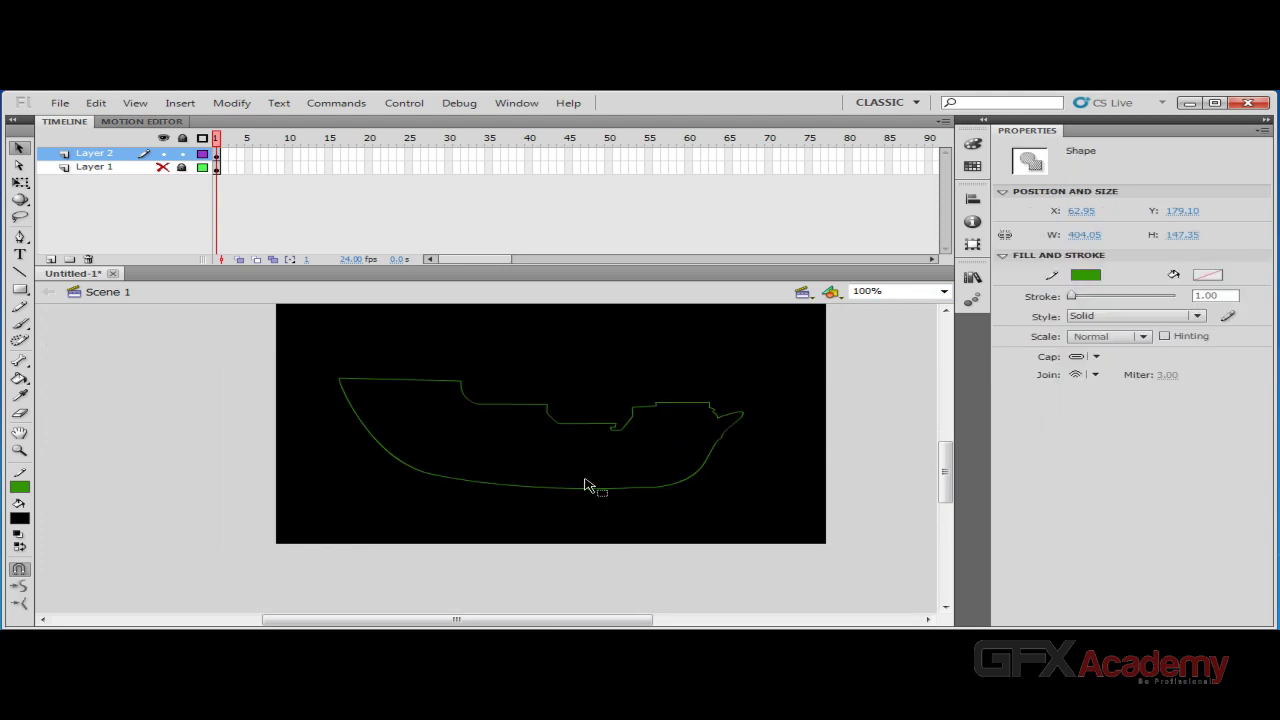